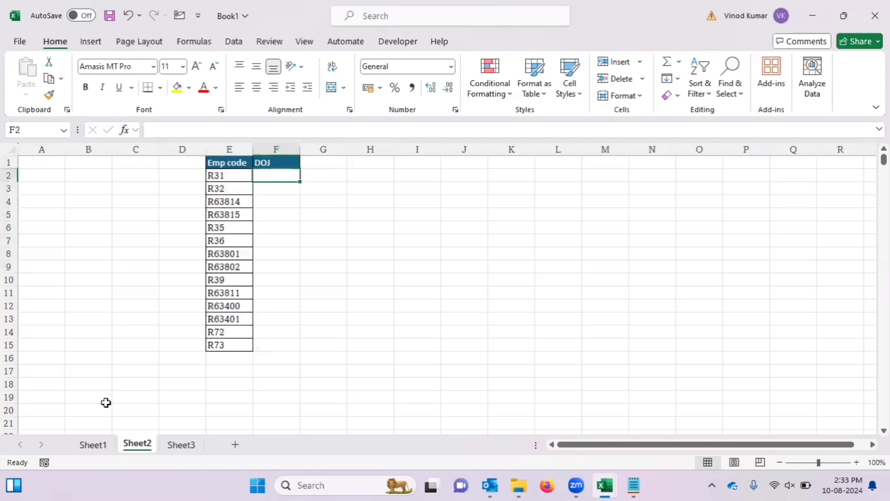
- Examine the employee table on Sheet1, checking how the DOJ and Emp code columns are arranged
left_click(95, 445)
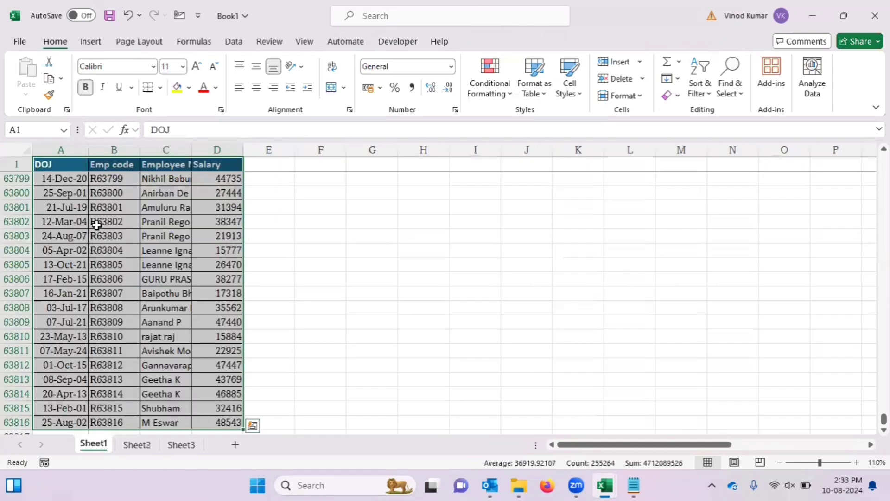
left_click(110, 183)
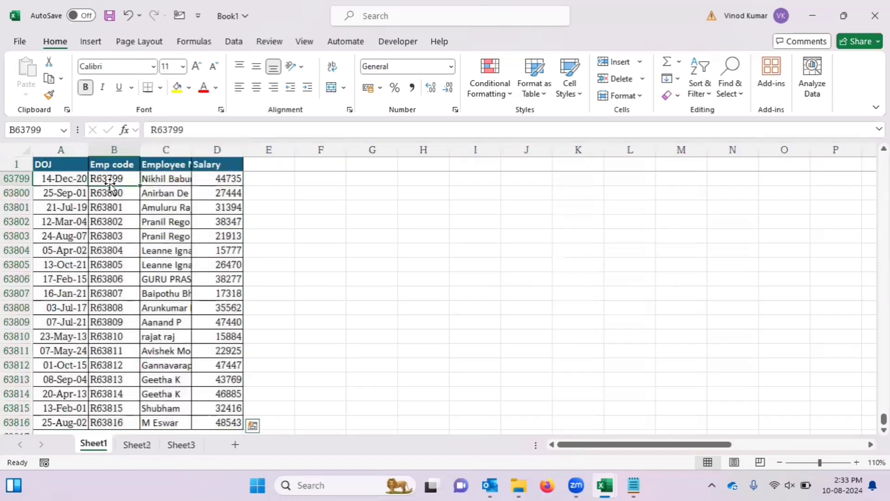
left_click(63, 166)
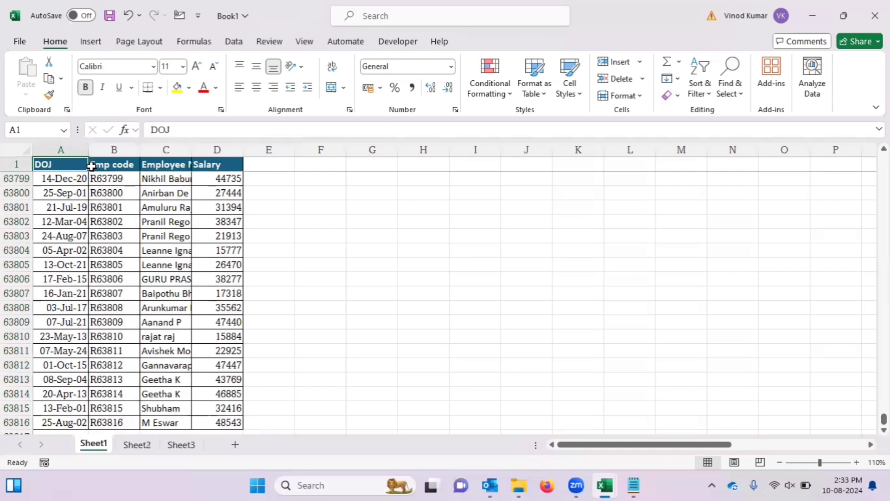
left_click(93, 165)
left_click_drag(111, 314, 111, 316)
left_click(111, 260)
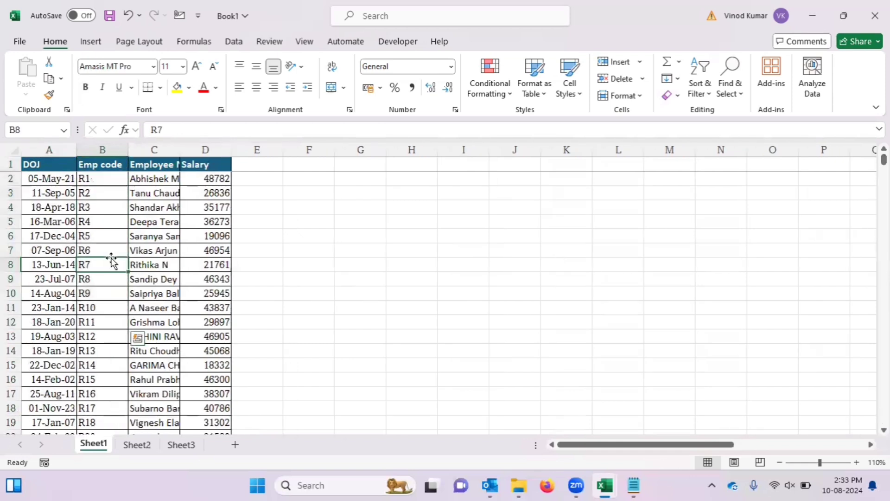
left_click(46, 193)
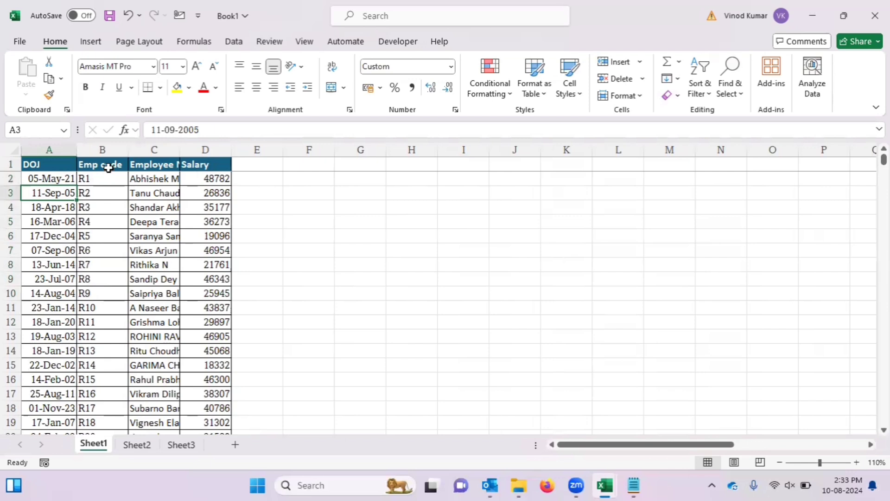
left_click(108, 167)
left_click(69, 166)
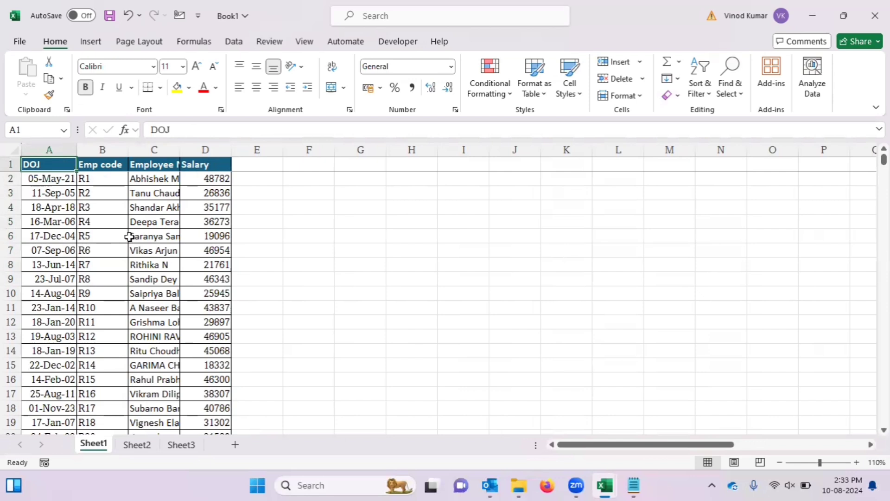
- Begin an XLOOKUP formula in F2 of Sheet2 with the employee code in E2 as the lookup value
left_click(137, 445)
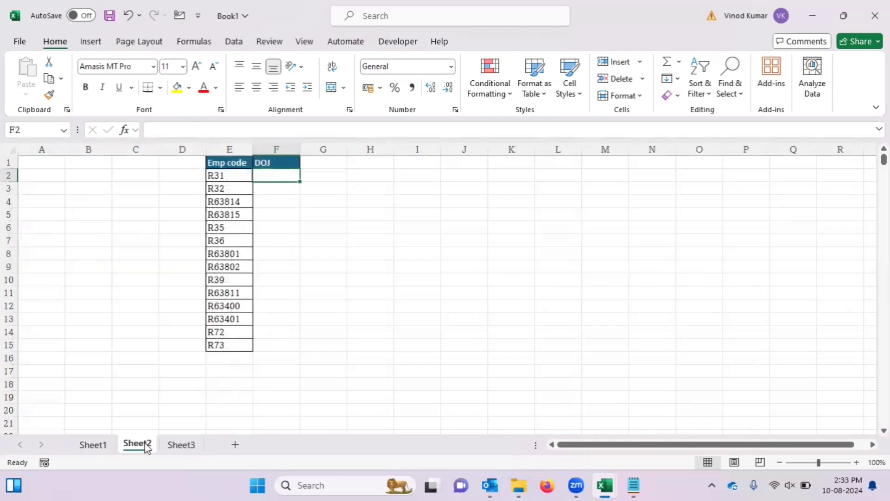
type("=xl")
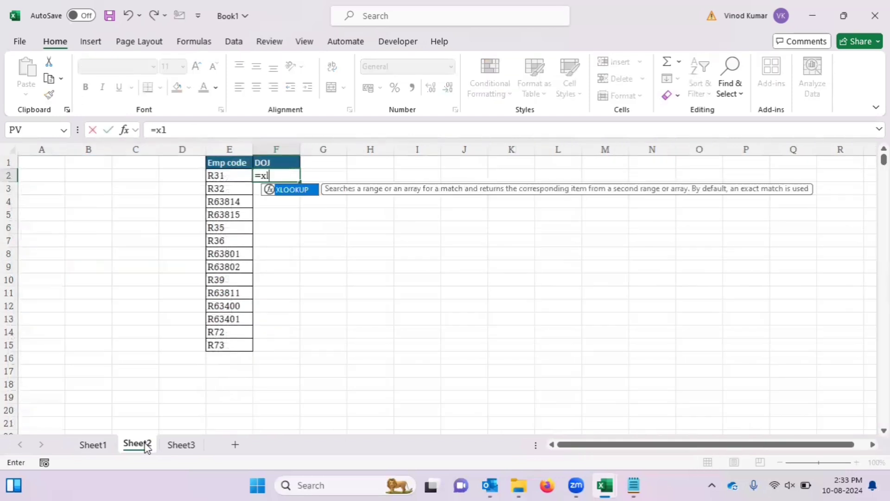
key("Tab")
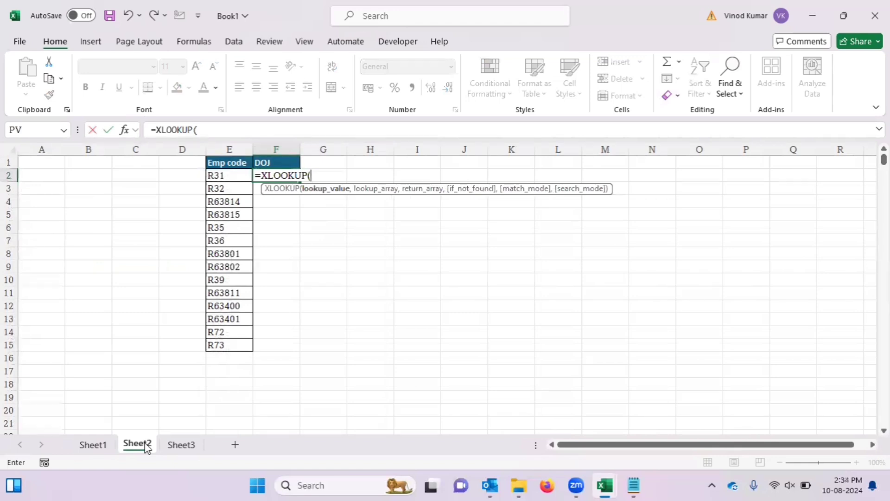
key("Left")
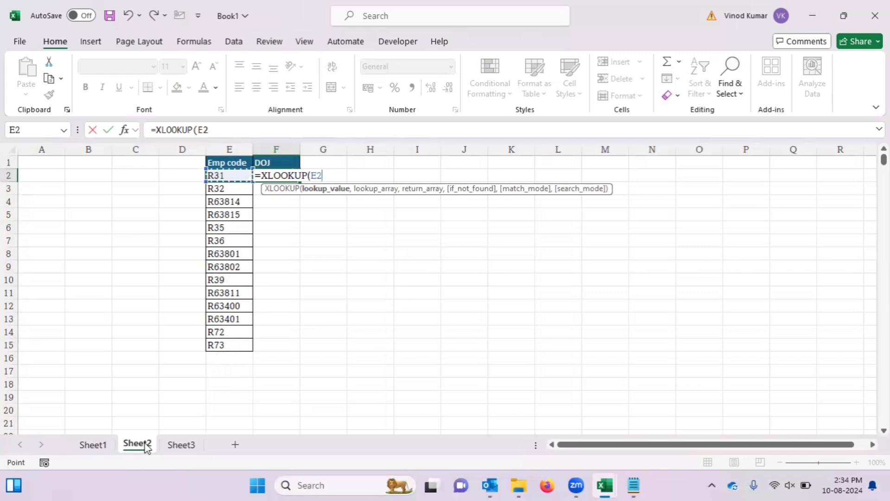
type(",")
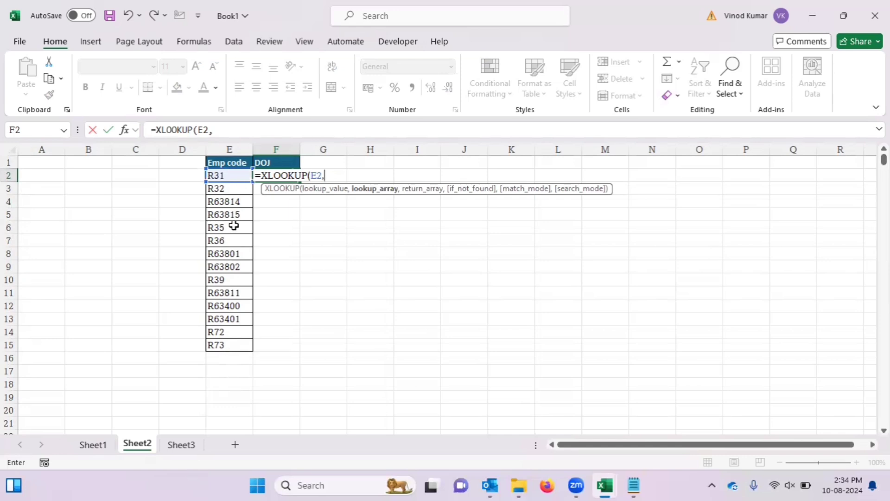
- Set the lookup array to the Emp code data on Sheet1 as the absolute range $B$2:$B$63816
left_click(90, 446)
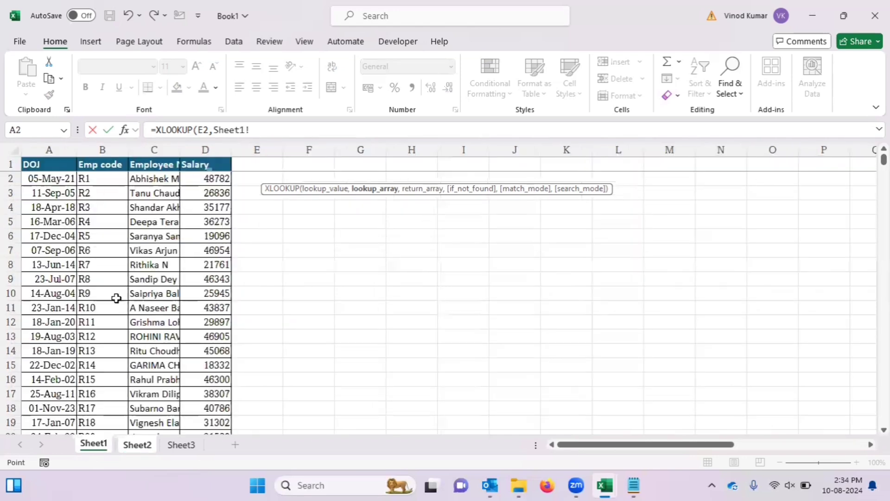
left_click(96, 177)
left_click(98, 172)
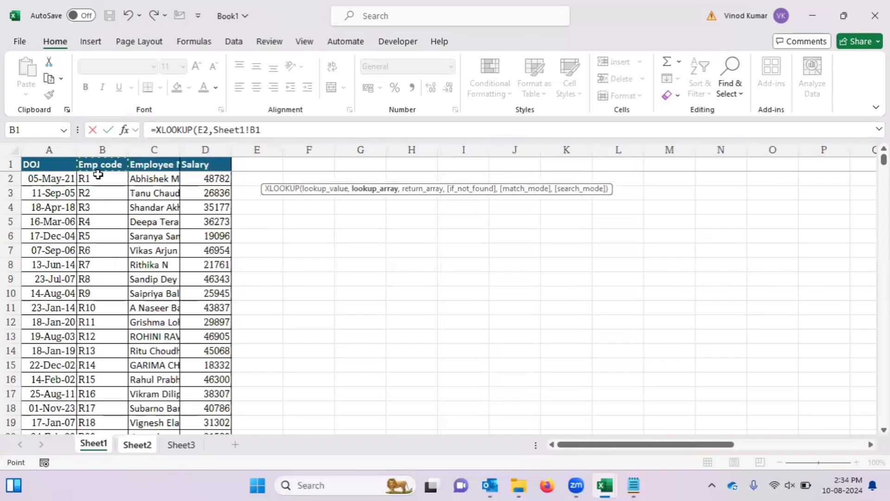
left_click(98, 174)
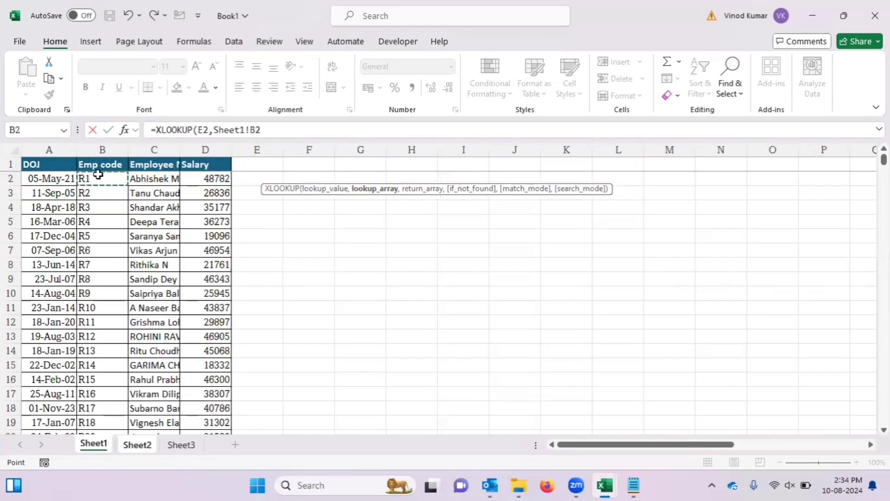
key("ctrl+shift+Down")
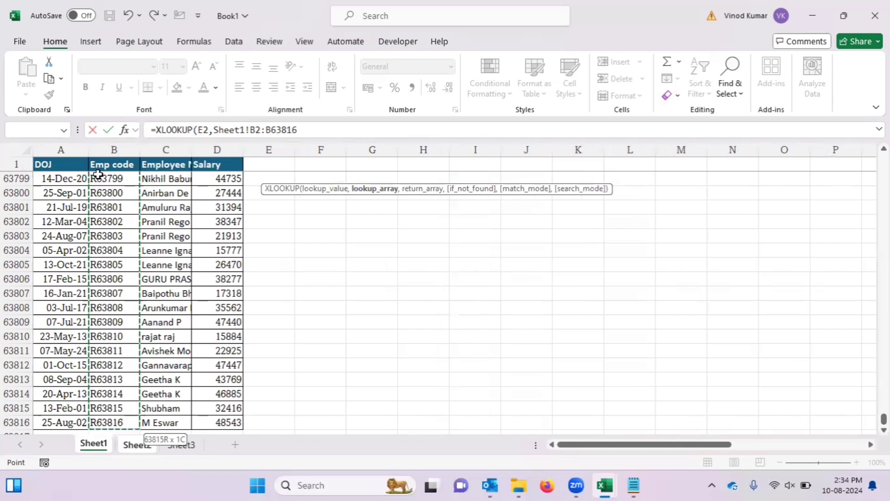
key("F4")
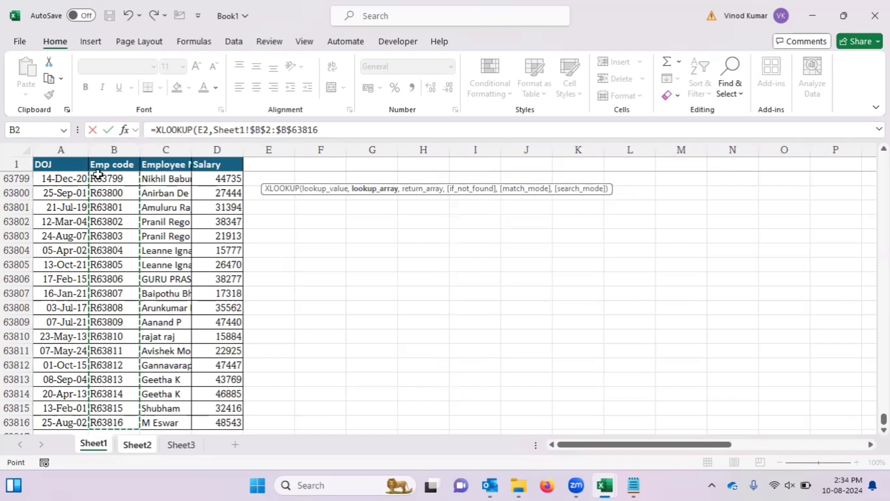
type(",")
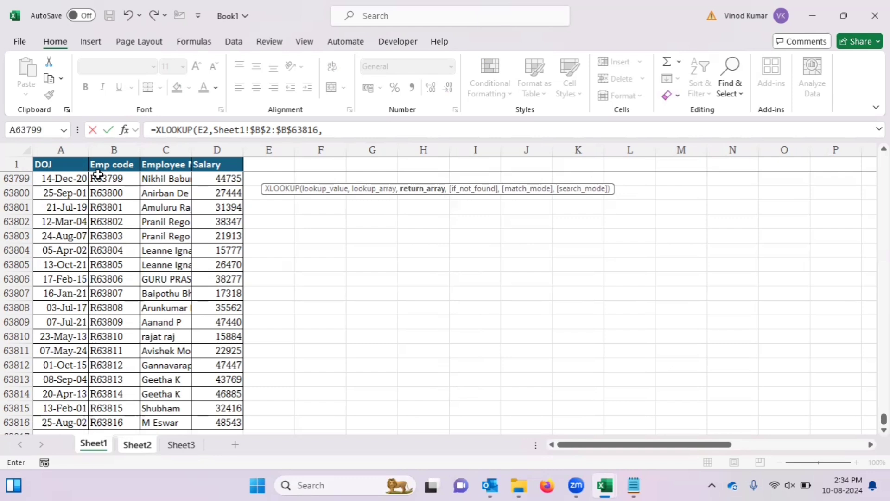
- Set the return array to the DOJ data on Sheet1 as the absolute range $A$2:$A$63816
left_click(65, 166)
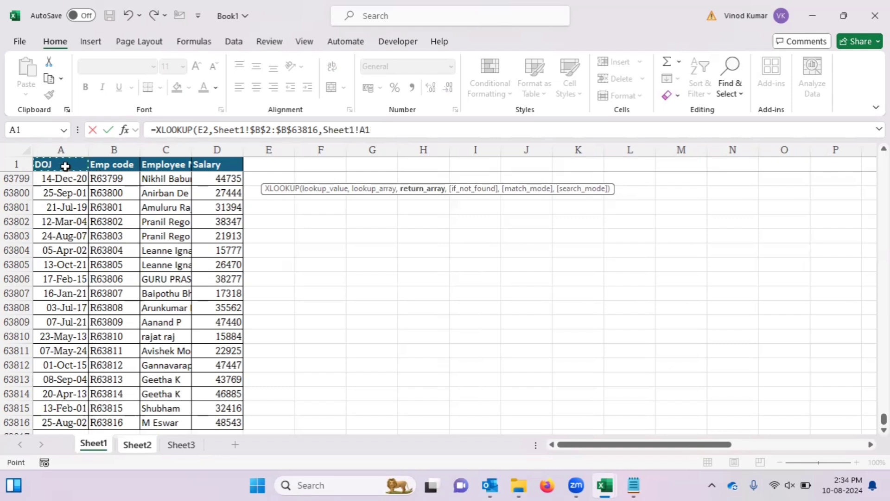
key("Down")
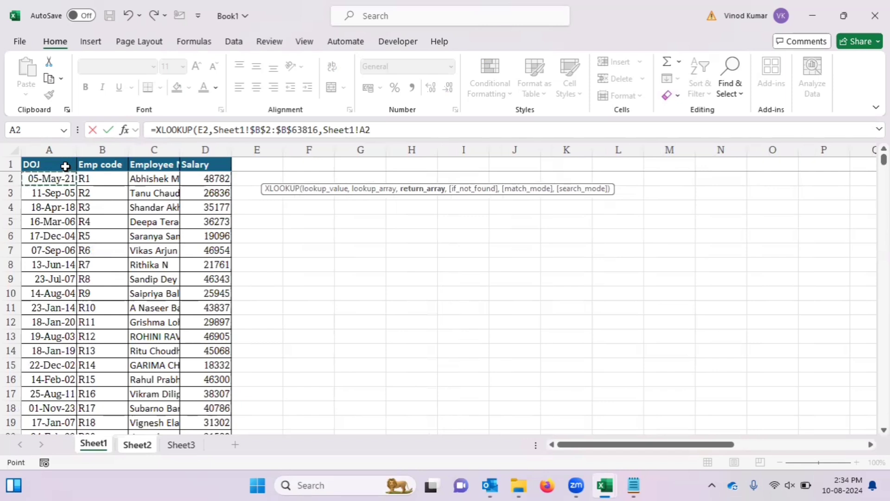
key("ctrl+shift+Down")
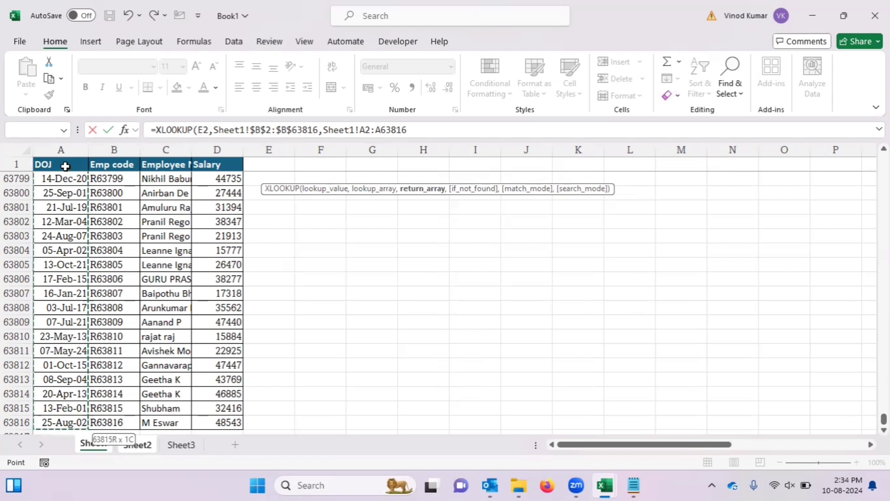
key("F4")
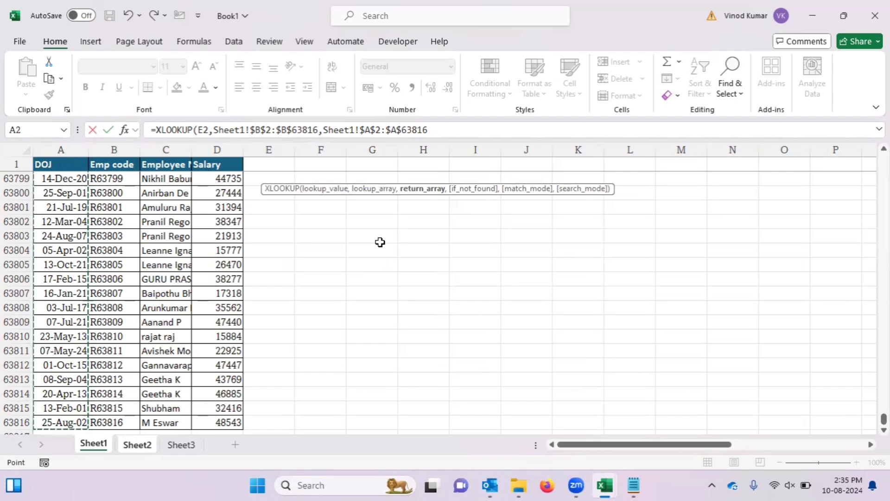
type(",")
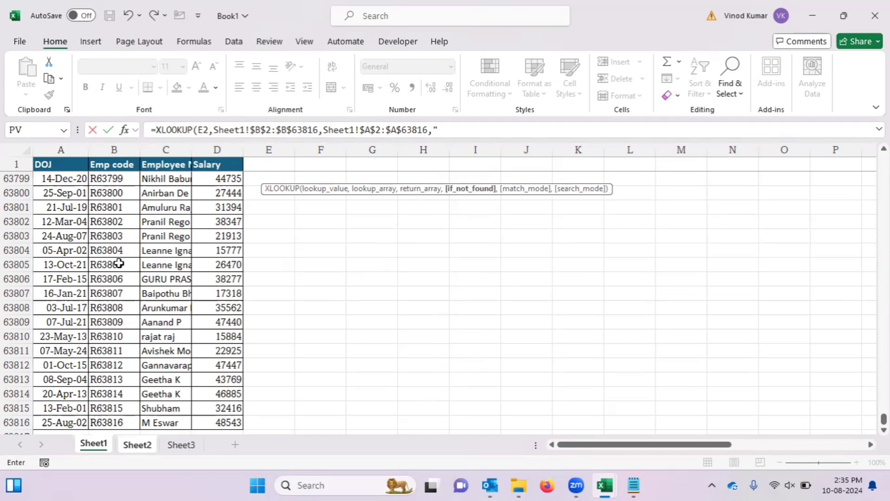
- Complete the XLOOKUP formula with "Not Found" as the if-not-found text and match mode 0 for an exact match
type("Not")
type("Found\",")
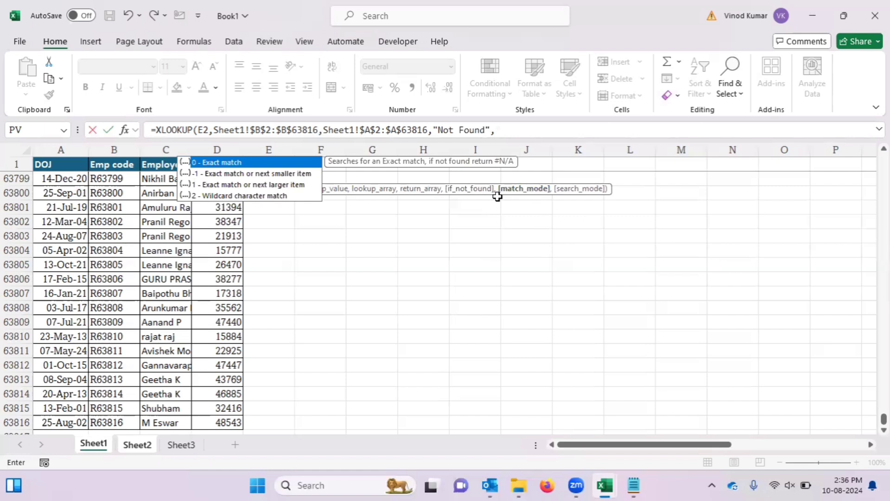
type("0")
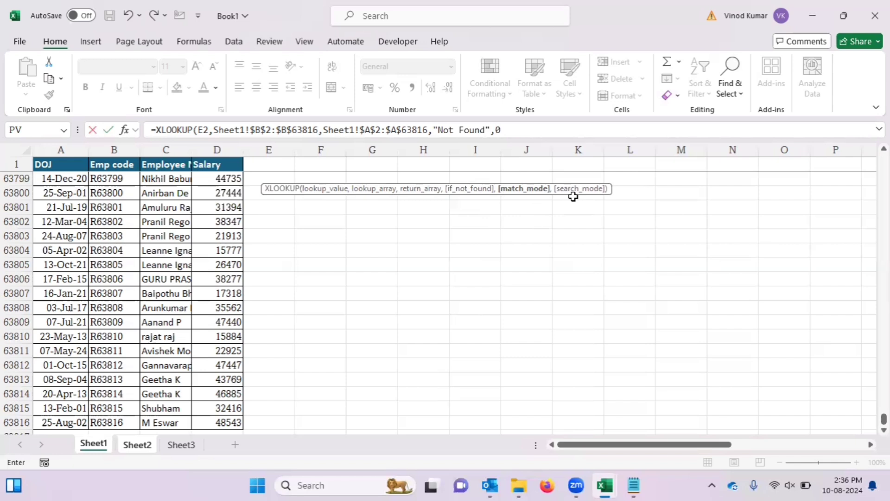
left_click(530, 132)
type(")")
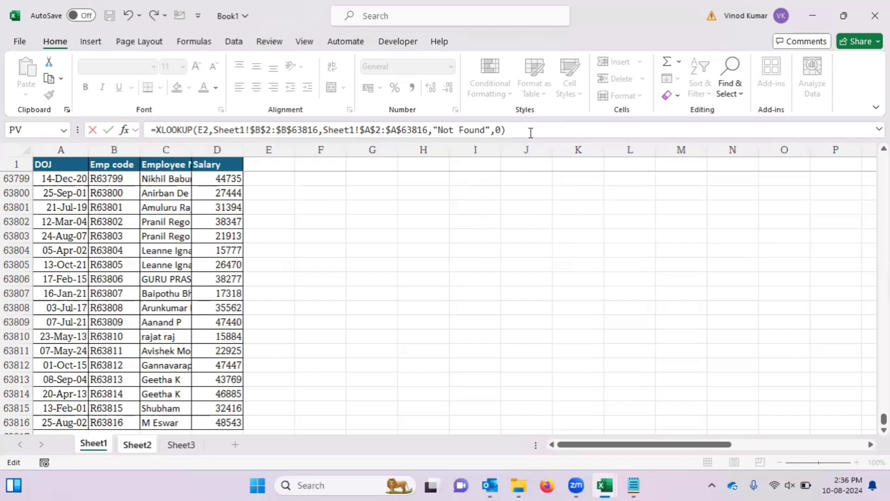
key("Return")
- Fill the XLOOKUP formula from F2 down through F15 and format the DOJ results as day-month-year dates
key("Up")
key("Left")
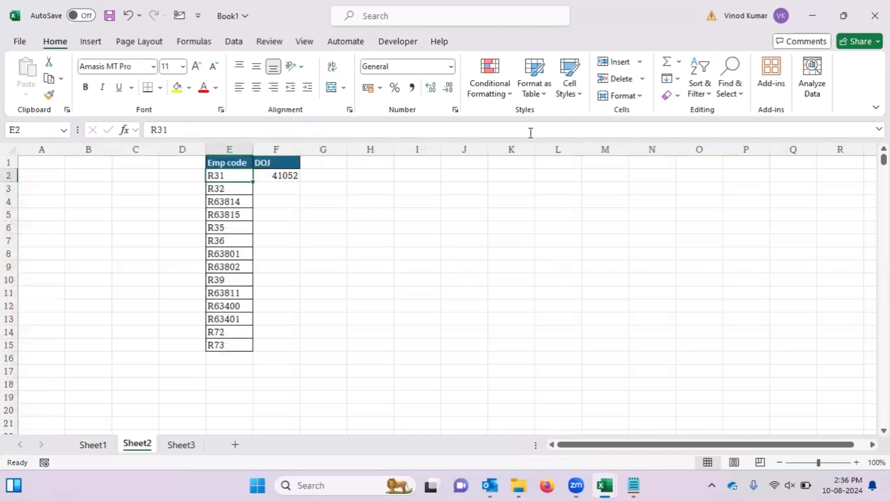
key("Right")
key("Up")
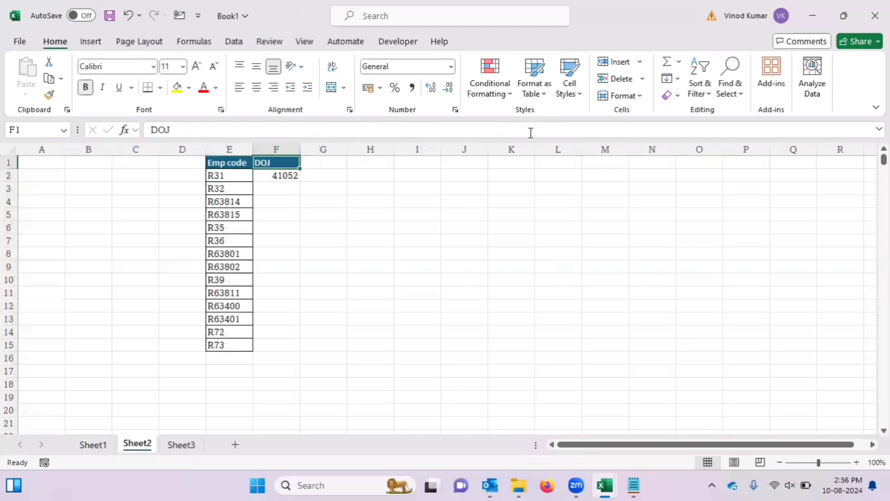
key("Down")
key("Left")
key("ctrl+Down")
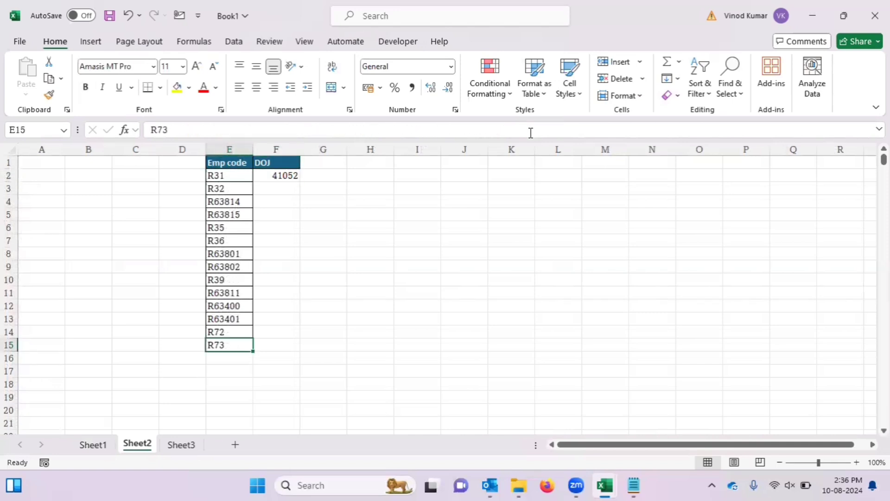
key("Right")
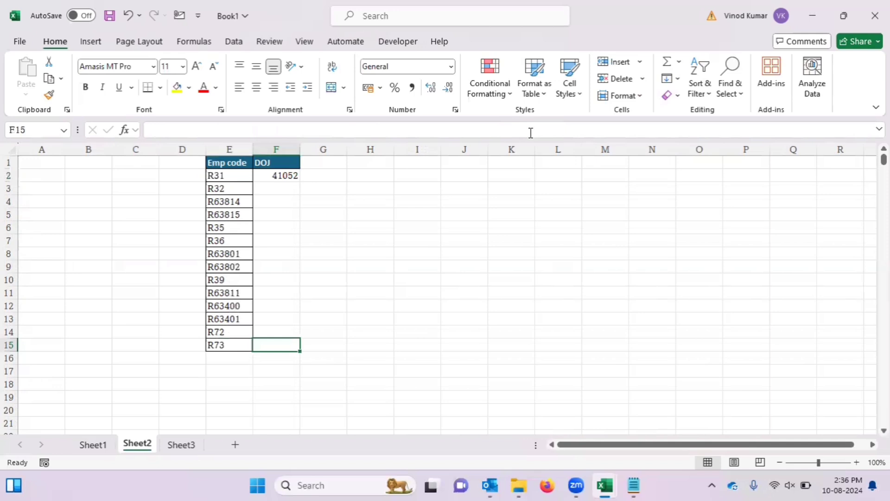
key("ctrl+shift+Up")
key("ctrl+d")
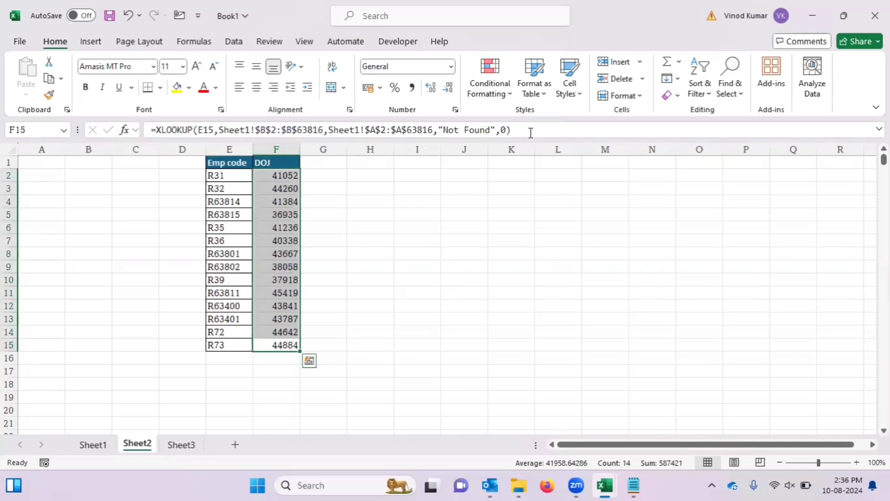
key("ctrl+shift+3")
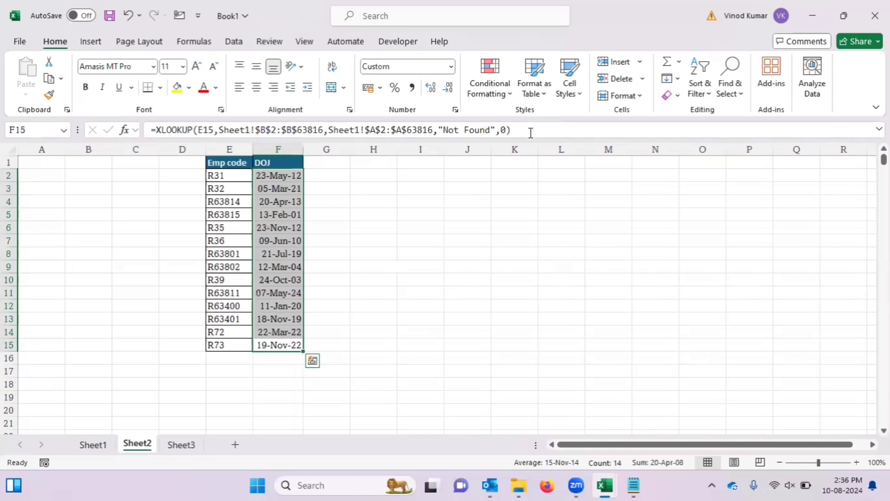
- Review the XLOOKUP formulas and returned dates cell by cell in the DOJ column of Sheet2
key("Down")
key("Up")
key("Up")
key("Up")
key("Up")
key("Up")
key("Up")
key("Up")
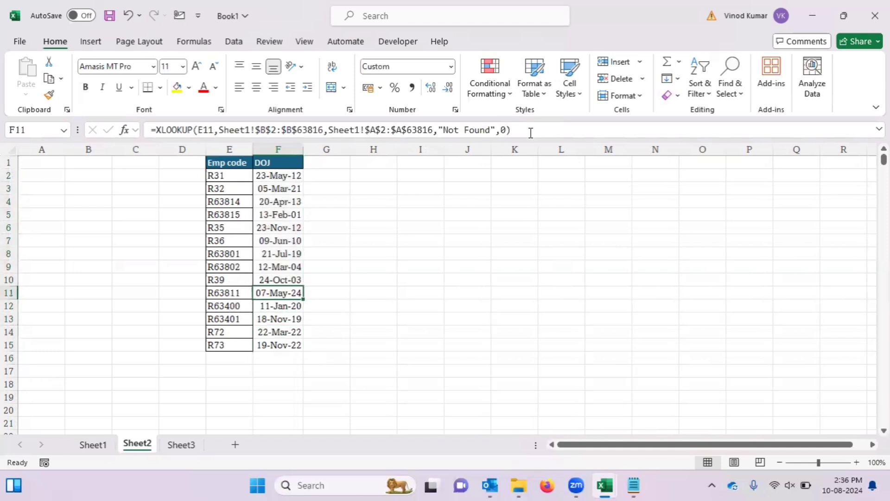
key("Up")
key("Up")
key("Up")
key("Up")
key("Up")
key("Up")
key("Up")
key("Up")
key("Down")
key("Down")
key("Down")
key("Down")
key("Down")
key("Down")
key("Down")
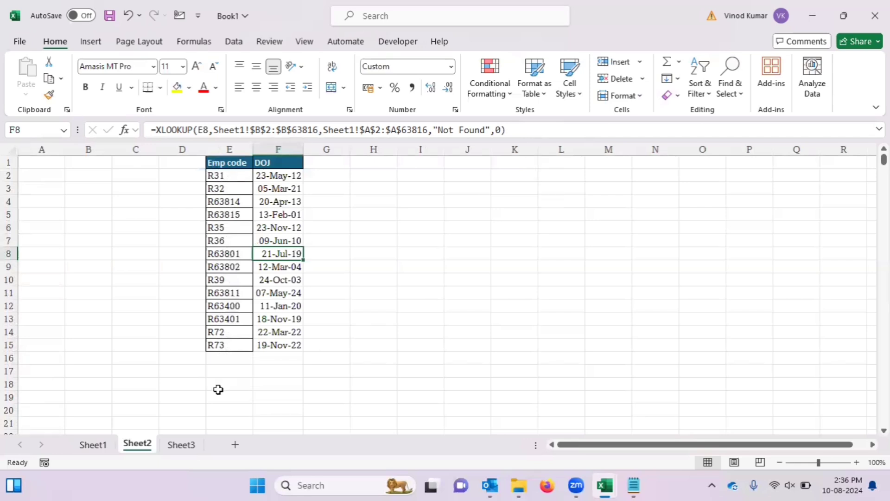
- Examine the horizontal employee table on Sheet3 and the lookup grid below it with its Emp code row and result labels
left_click(181, 445)
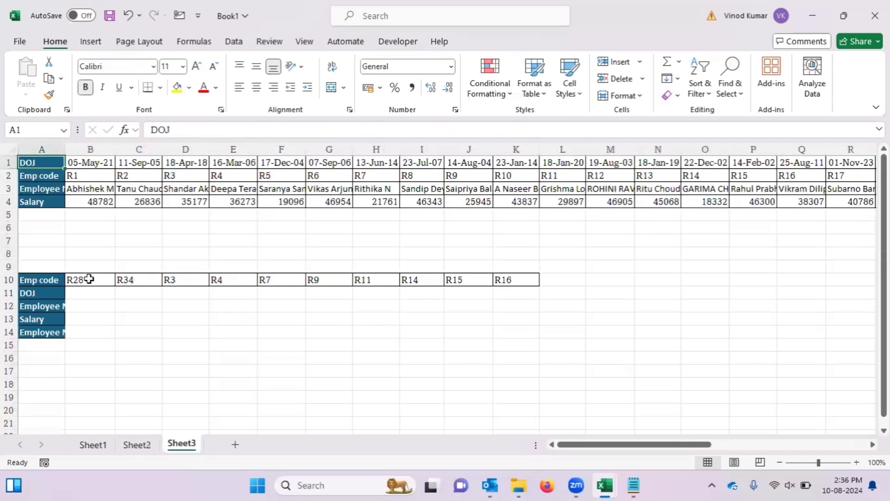
left_click_drag(64, 279, 324, 280)
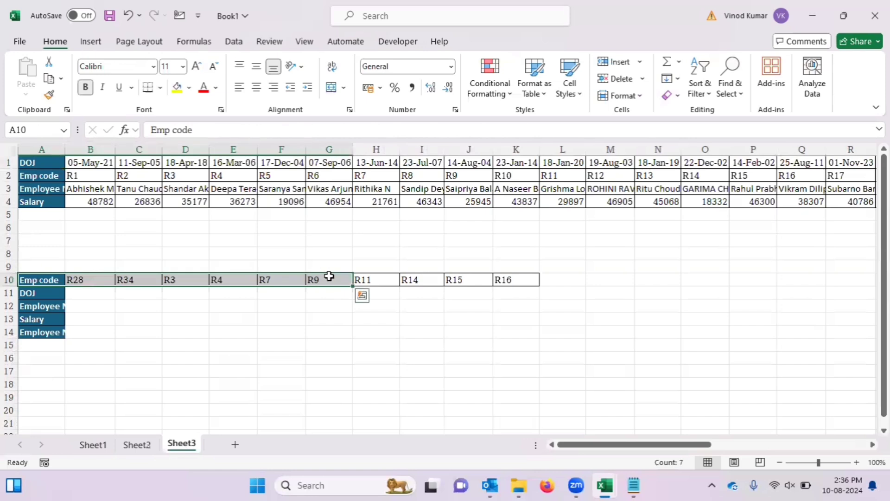
left_click(290, 165)
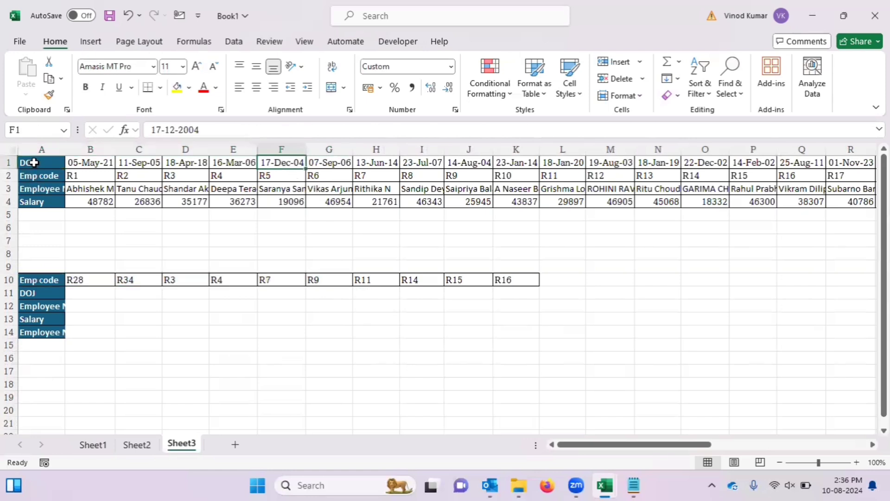
left_click_drag(28, 162, 469, 203)
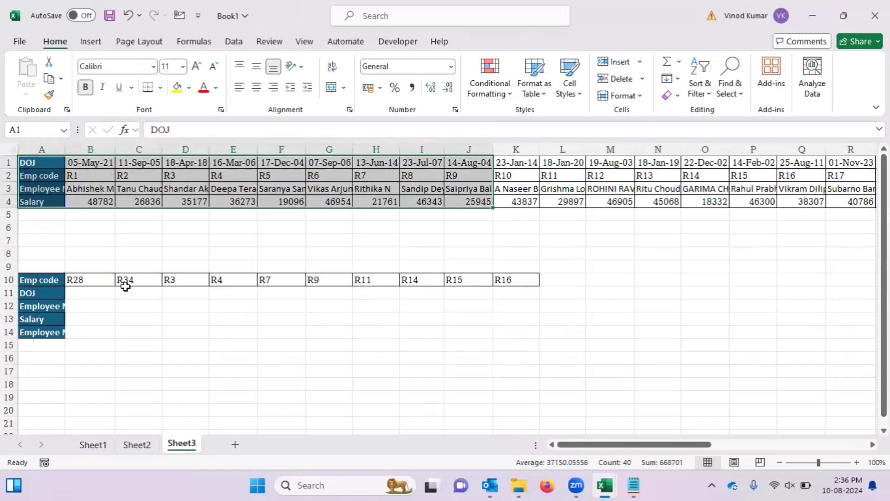
left_click(95, 280)
left_click(59, 280)
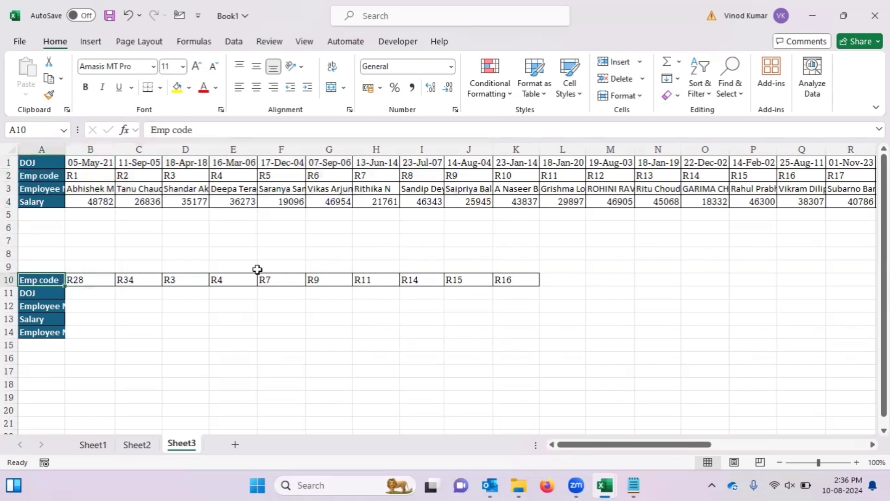
left_click(89, 303)
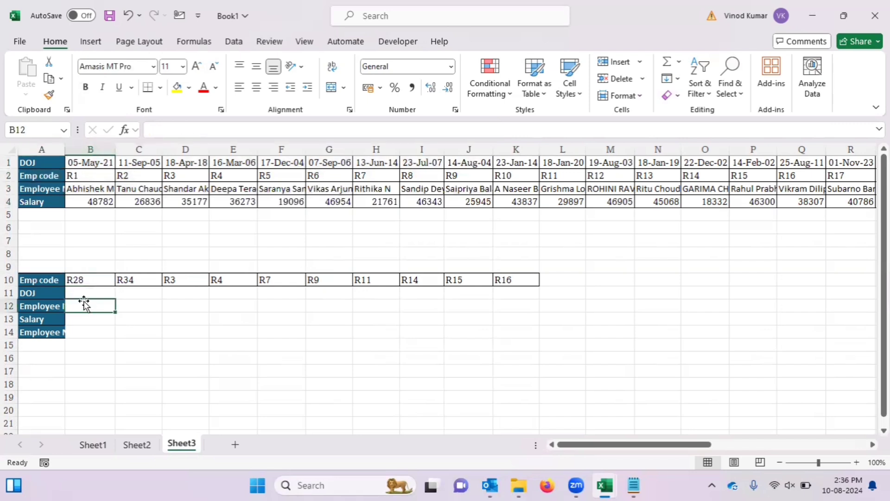
left_click(60, 293)
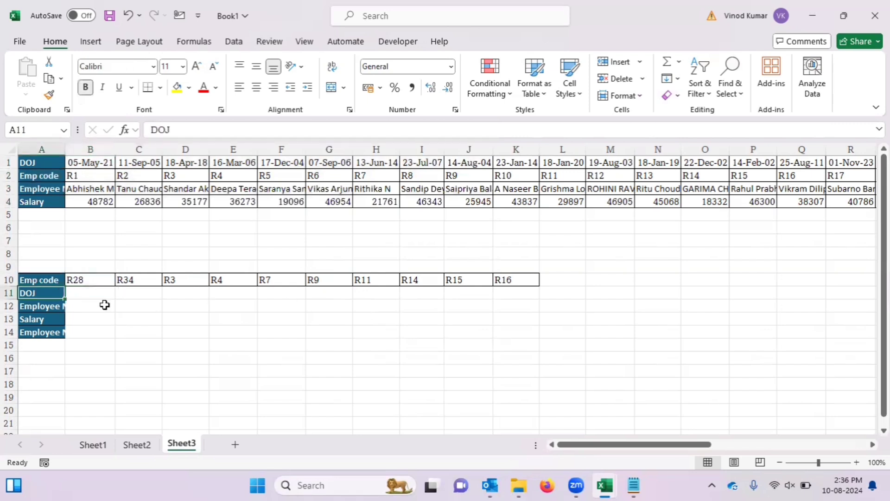
- Fit column A to its labels and remove the duplicate Employee Name label from A14
double_click(66, 149)
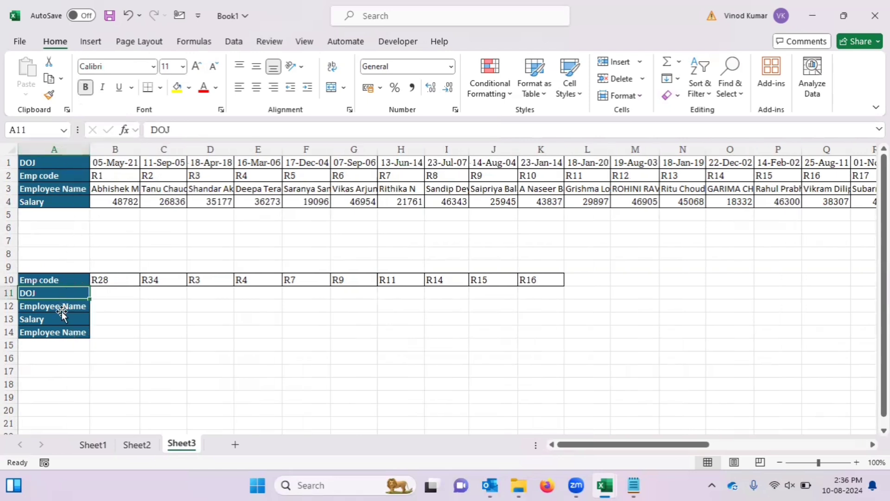
key("Down")
key("Down")
key("Down")
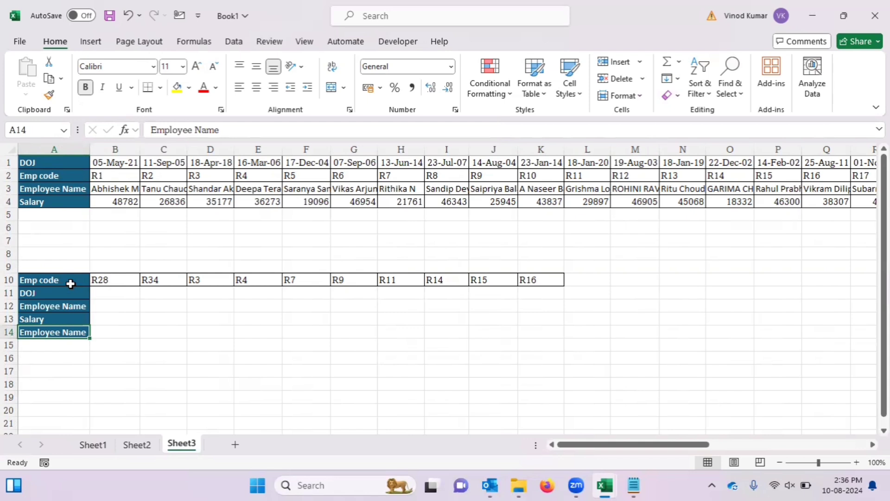
key("ctrl+z")
key("Up")
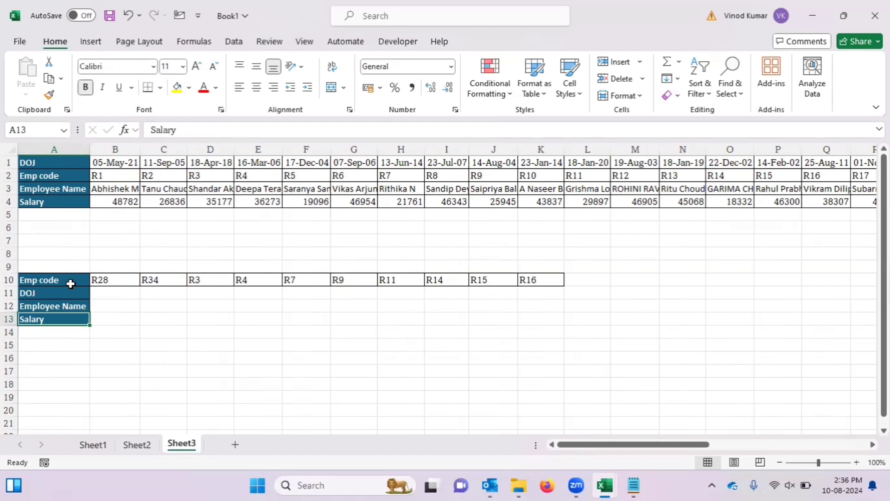
- Start an XLOOKUP formula in B11 of the DOJ row with the employee code in B10 as the lookup value
key("Up")
key("Up")
key("Right")
key("Right")
key("Left")
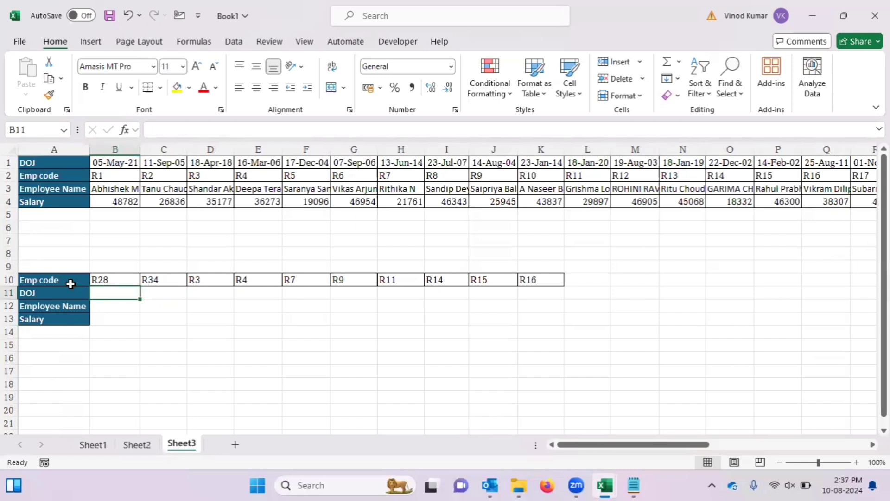
key("Right")
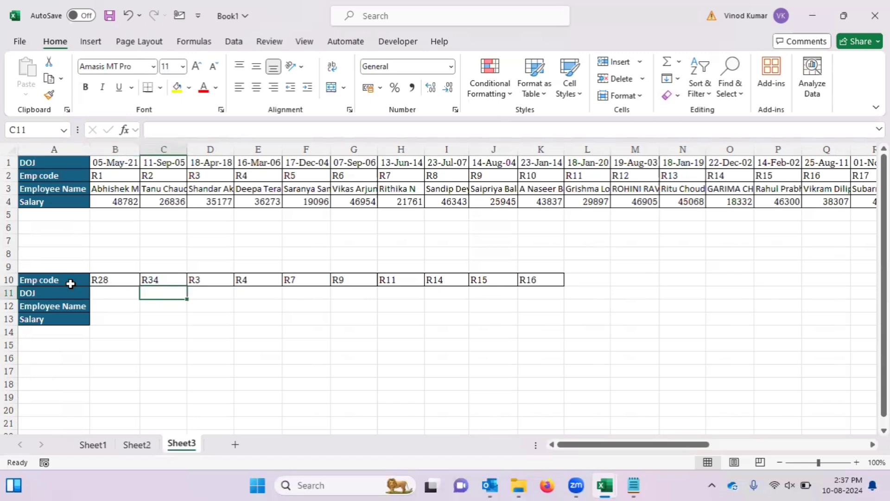
key("Left")
type("=")
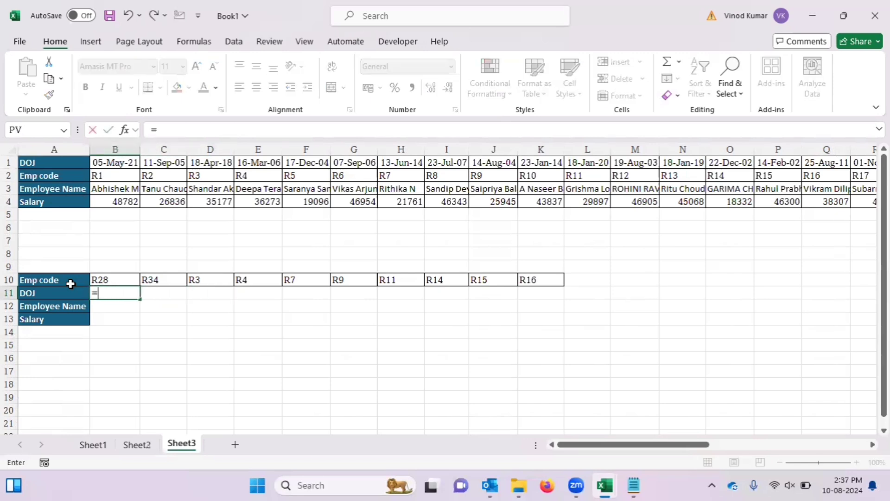
type("xl")
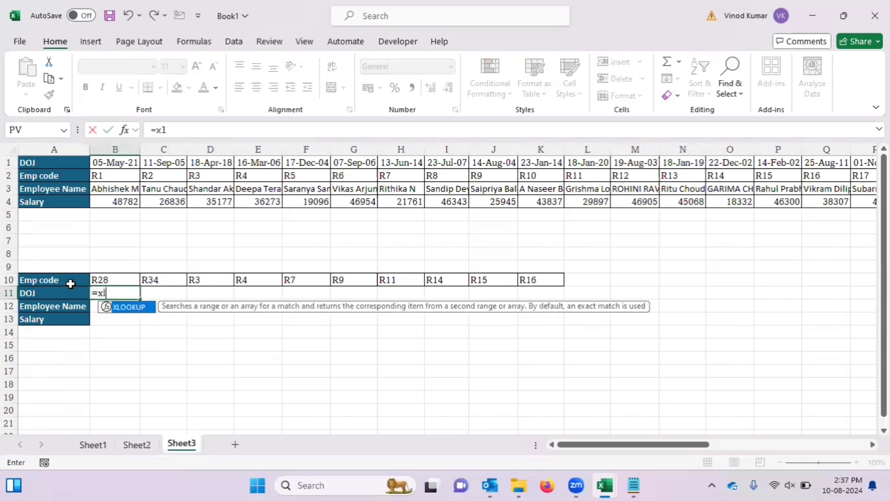
key("Tab")
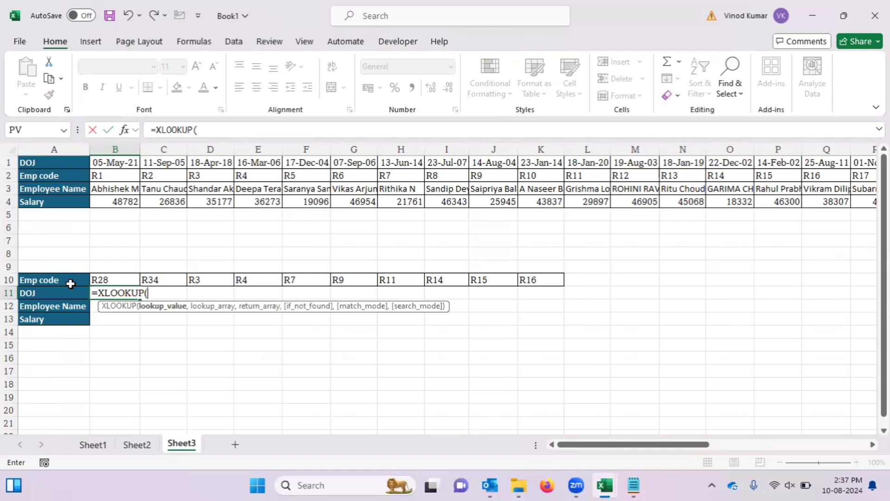
key("Up")
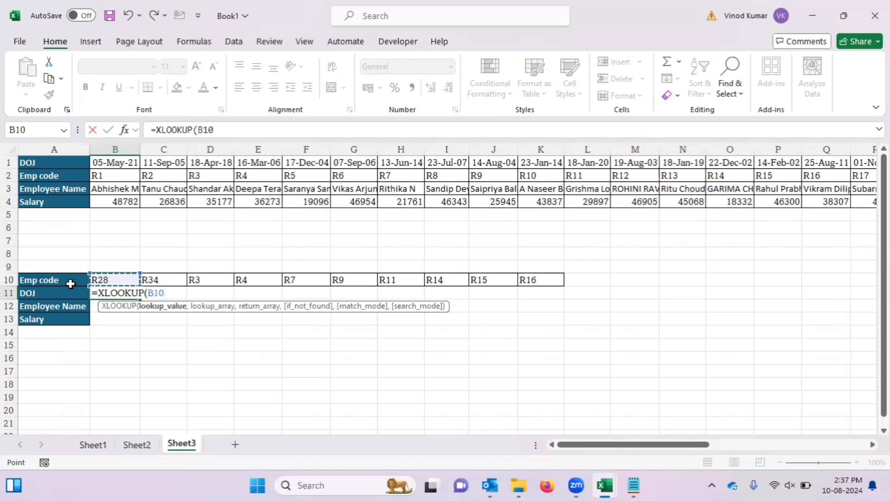
type(",")
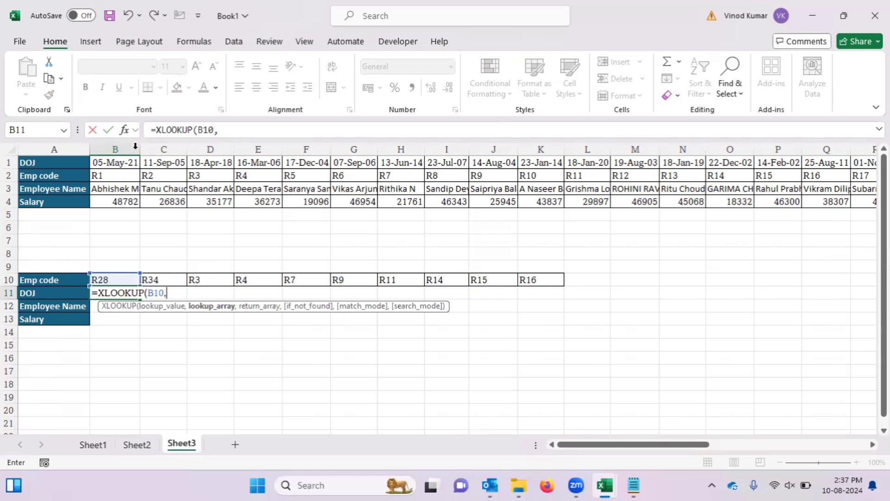
- Set the lookup array to the Emp code row as the absolute range $B$2:$AH$2
left_click(111, 177)
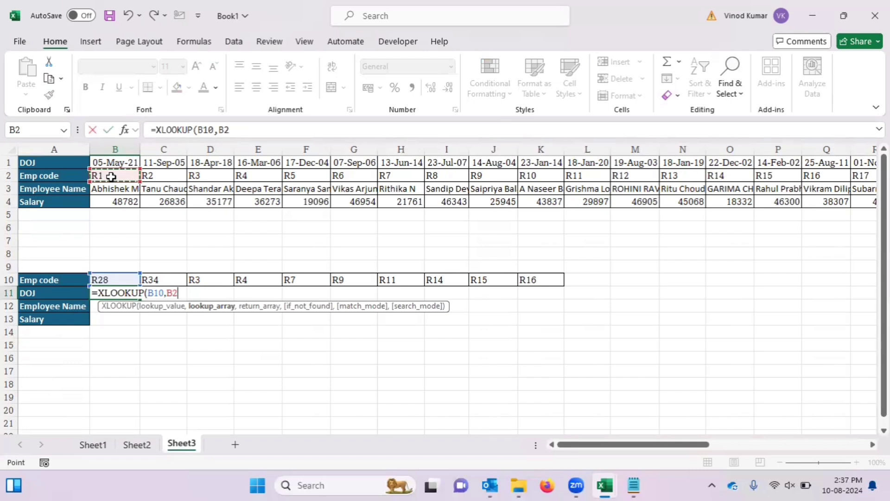
key("ctrl+shift+Right")
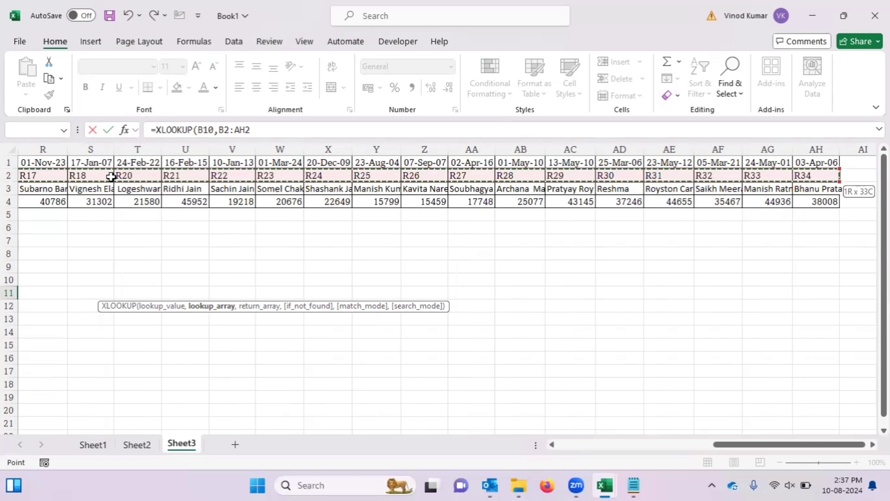
key("F4")
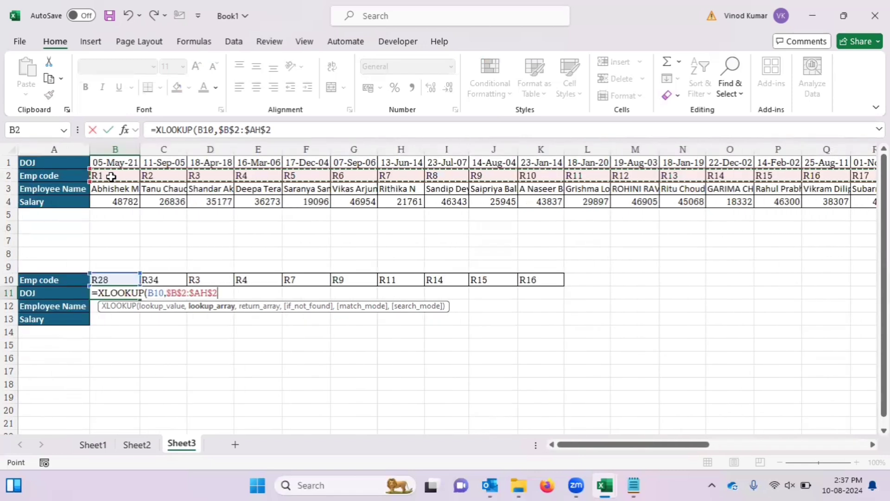
type(",")
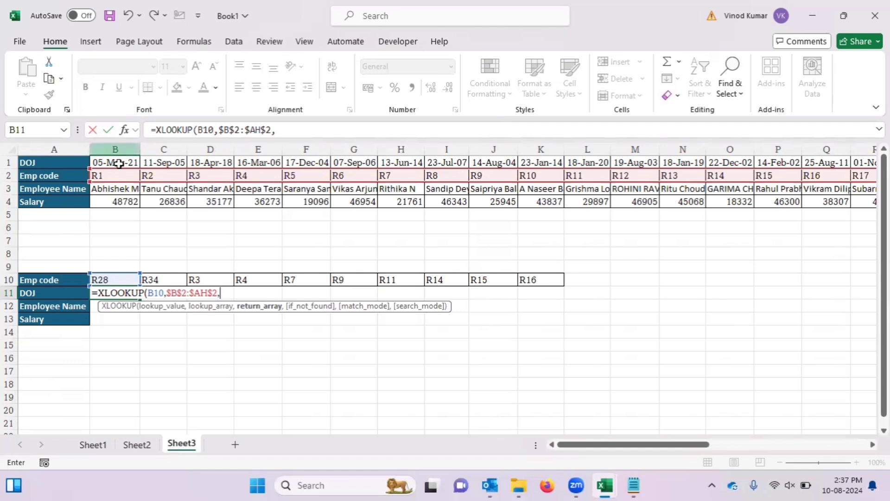
- Set the return array to the DOJ row as the absolute range $B$1:$AH$1 and complete the formula in B11
left_click(118, 164)
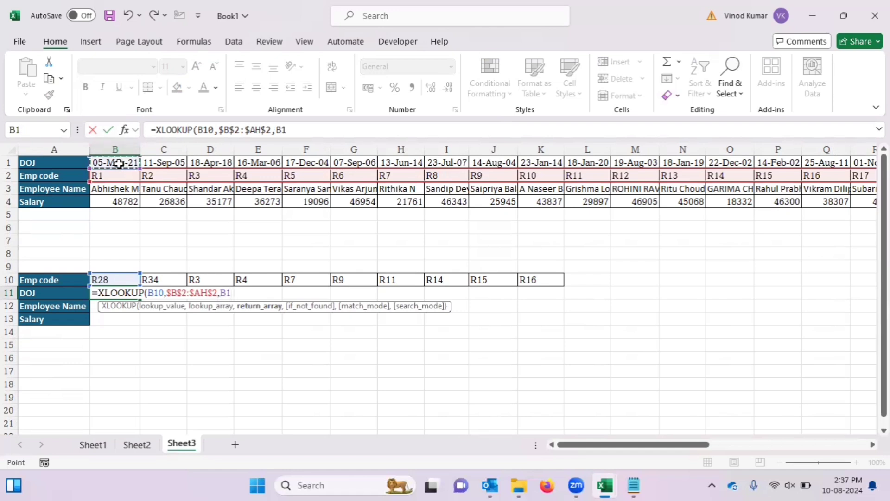
key("ctrl+shift+Right")
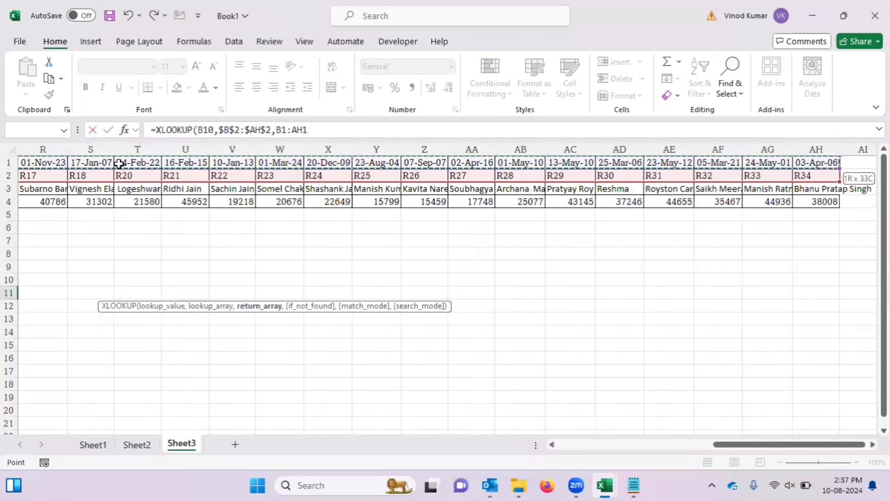
key("F4")
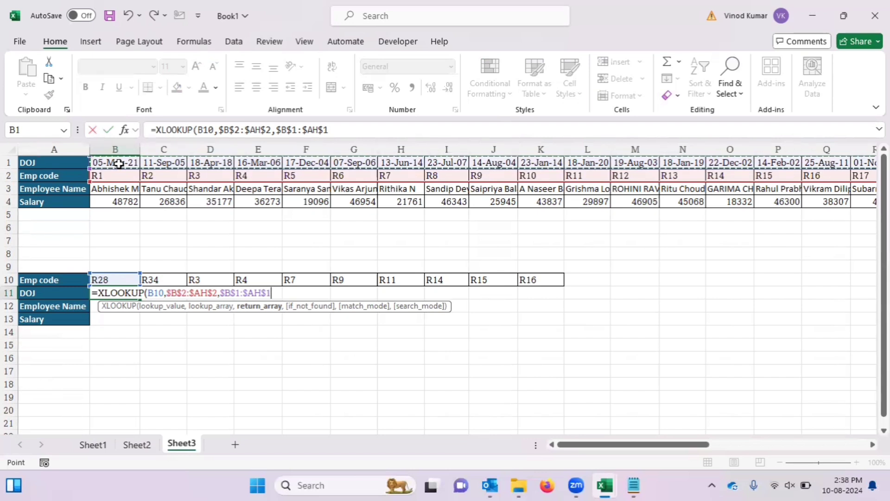
type(")")
key("ctrl+Return")
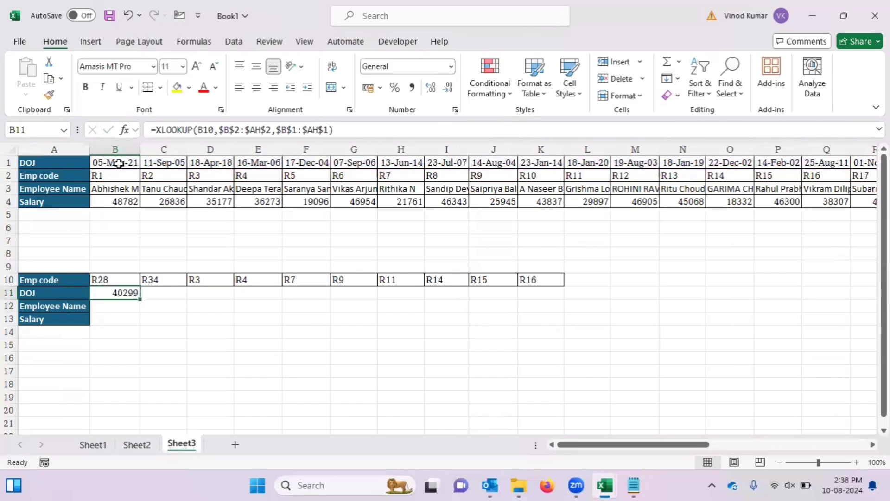
- Format B11 as a day-month-year date and fill its XLOOKUP formula right through K11
key("ctrl+shift+3")
key("Up")
key("Down")
key("shift+Right")
key("shift+Right")
key("shift+Right")
key("shift+Right")
key("shift+Right")
key("shift+Right")
key("shift+Right")
key("shift+Right")
key("shift+Right")
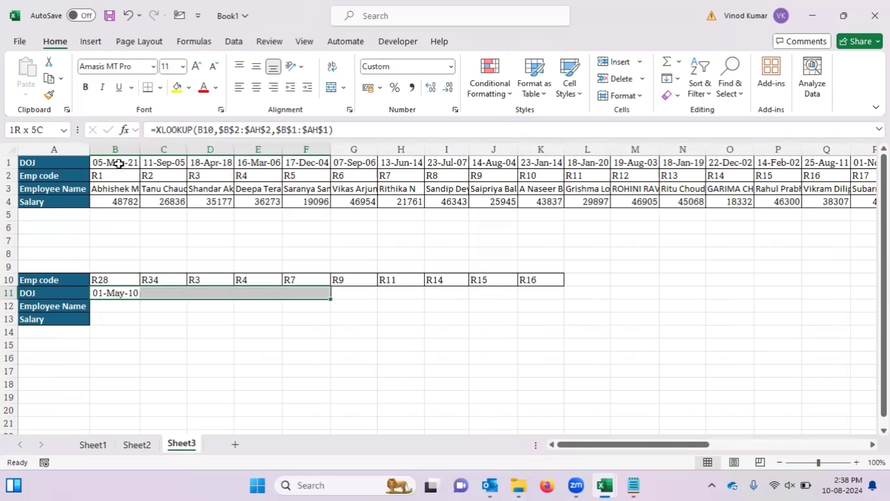
key("ctrl+r")
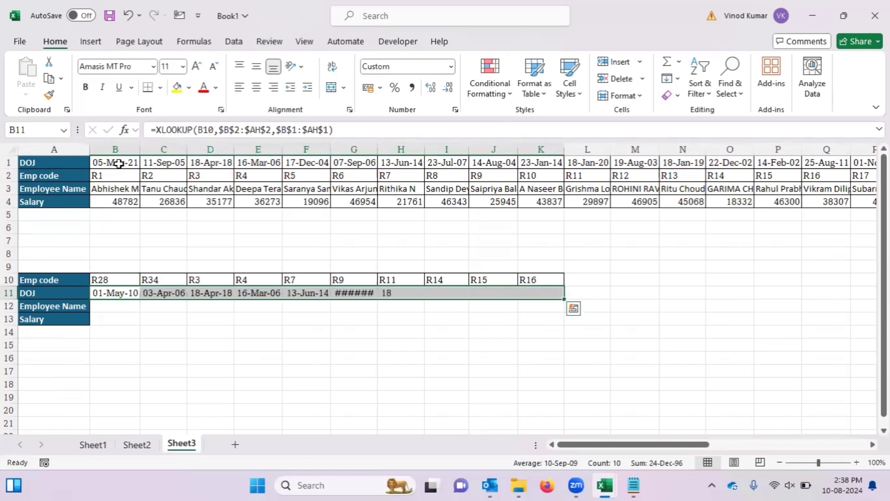
- AutoFit the widths of columns B through K to the DOJ results in row 11
key("Right")
key("Right")
key("Left")
key("Left")
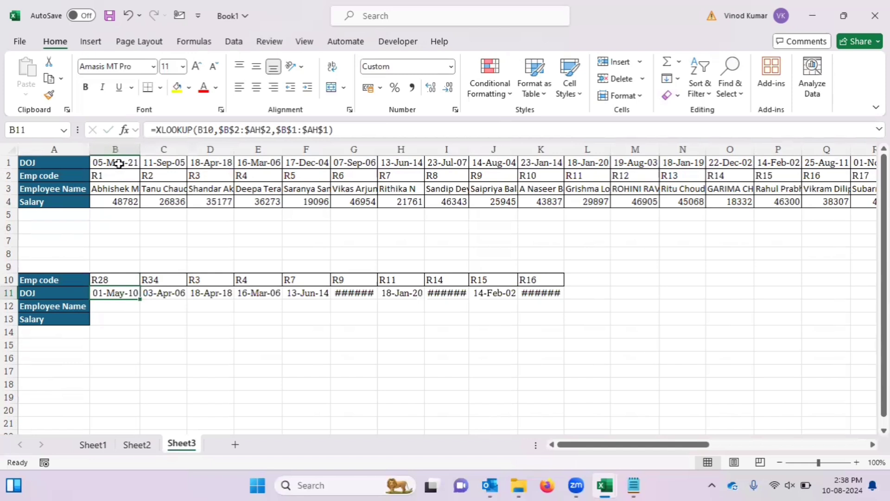
key("Right")
key("Right")
key("Left")
key("Left")
key("Right")
key("Left")
key("ctrl+shift+Right")
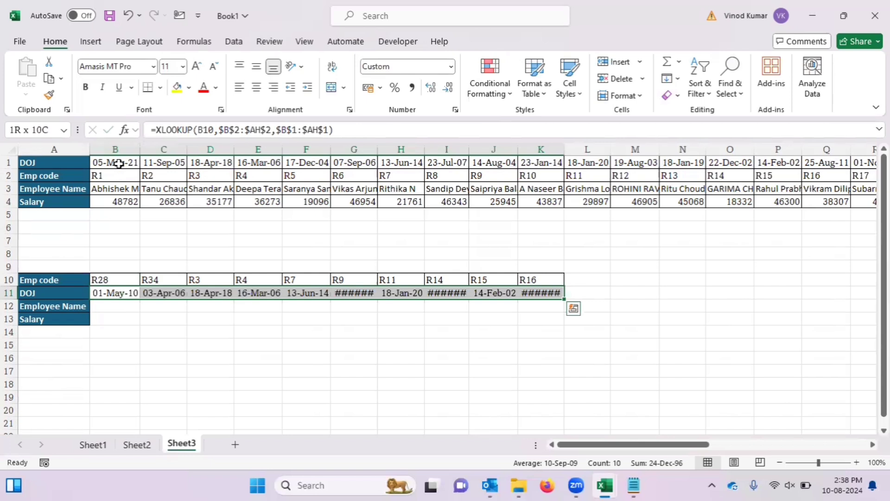
key("alt+h")
key("o")
key("i")
- Review the XLOOKUP formulas and returned dates cell by cell across the DOJ row of the lookup grid
key("Right")
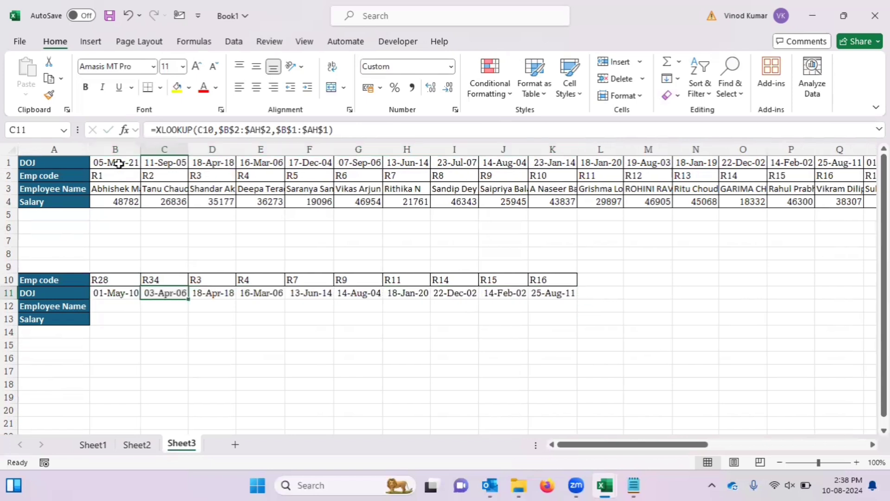
key("Left")
key("Left")
key("Right")
key("Right")
key("Left")
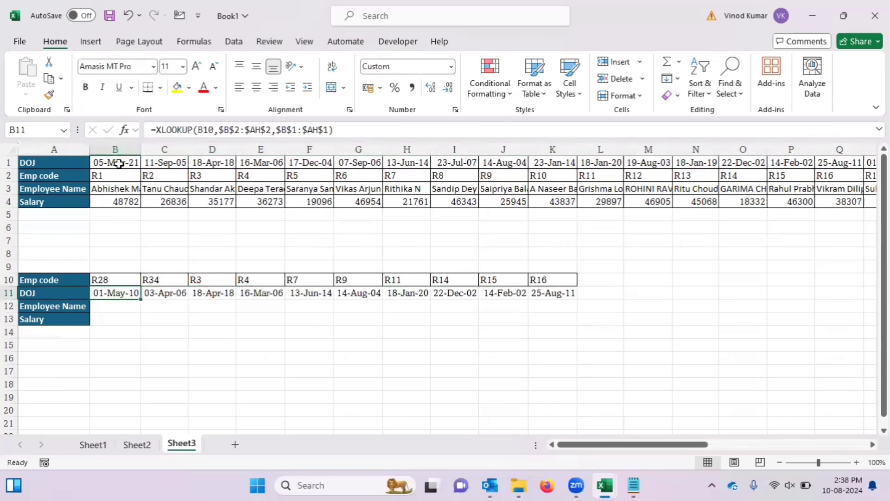
key("Right")
key("Right")
key("Right")
key("Right")
key("Right")
key("Right")
key("Right")
key("Right")
key("Right")
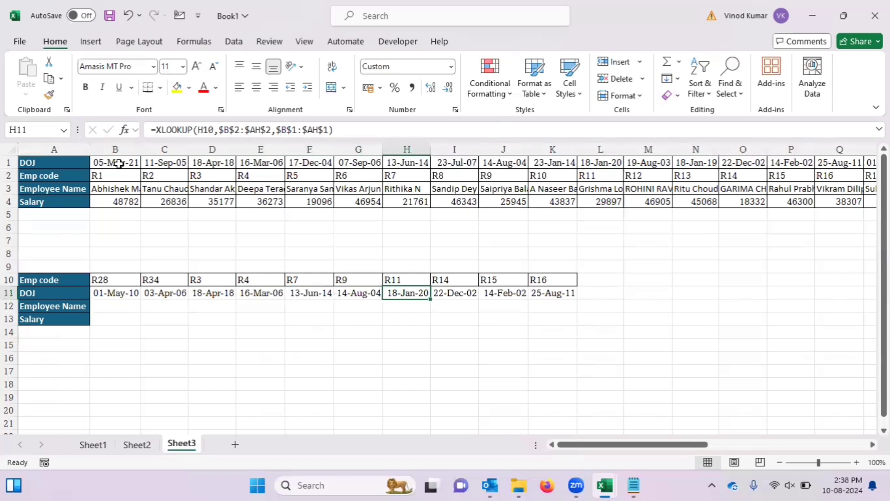
key("Left")
key("Left")
key("Left")
key("Left")
key("Left")
key("Left")
key("Left")
key("Left")
key("Left")
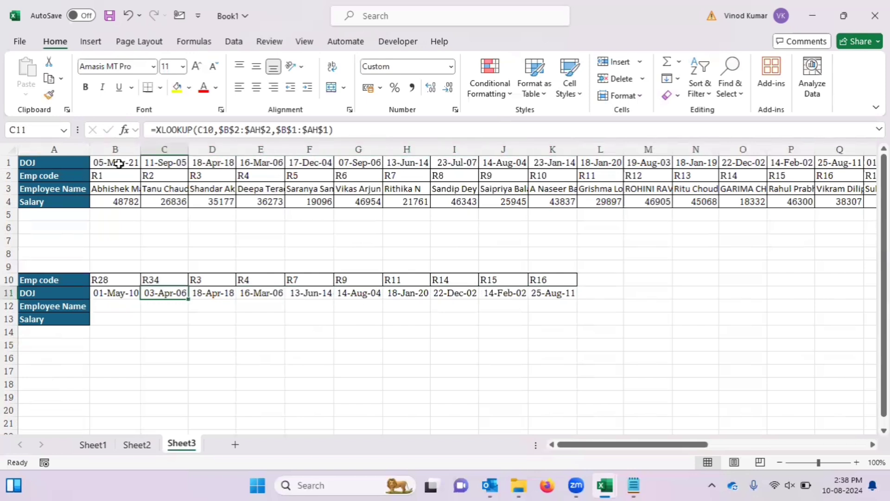
key("Right")
key("Right")
key("Right")
key("Left")
key("Left")
key("Left")
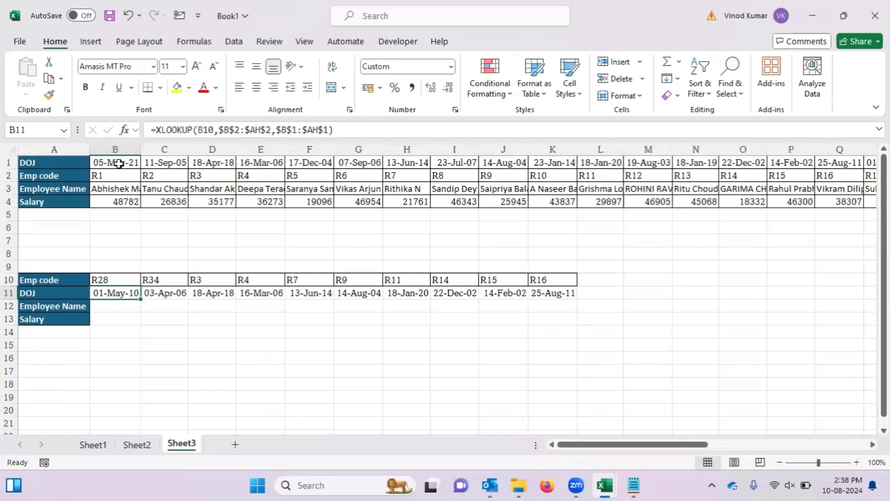
- Examine the empty Employee Name and Salary rows of the lookup grid beneath the DOJ results
key("Down")
key("Left")
key("Right")
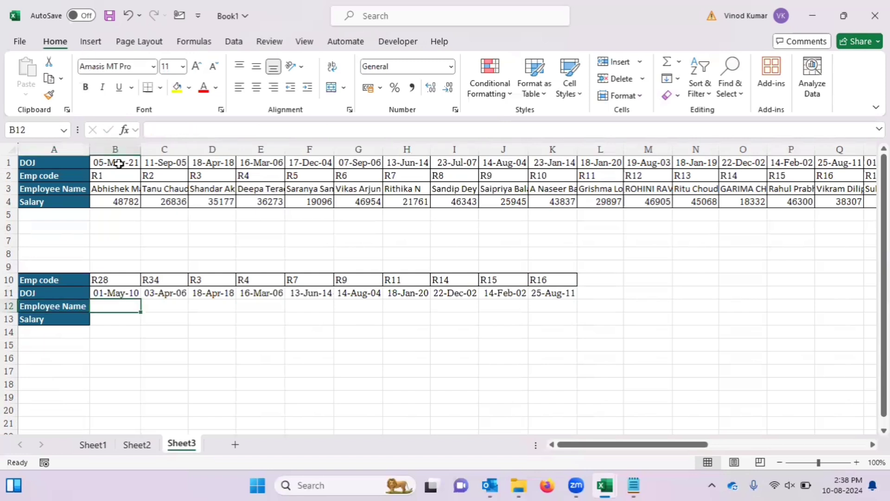
key("Left")
key("Down")
key("Up")
key("Right")
key("Left")
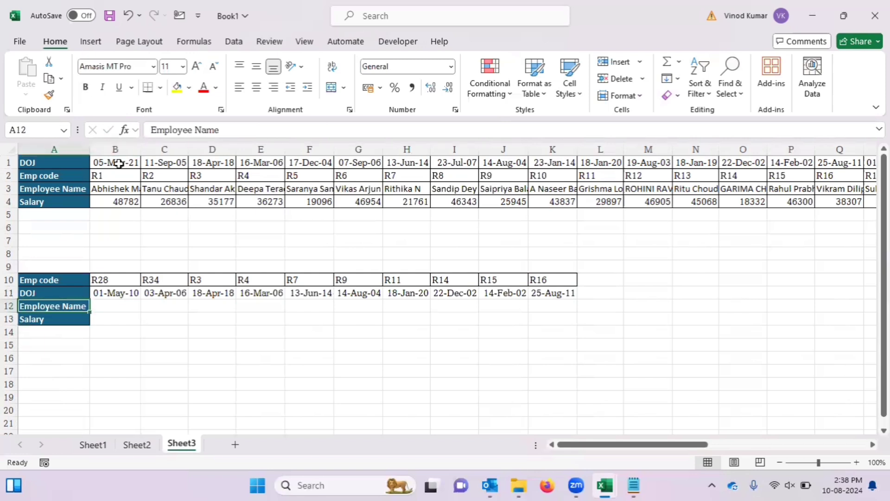
key("Down")
key("Up")
key("Right")
key("Left")
key("Right")
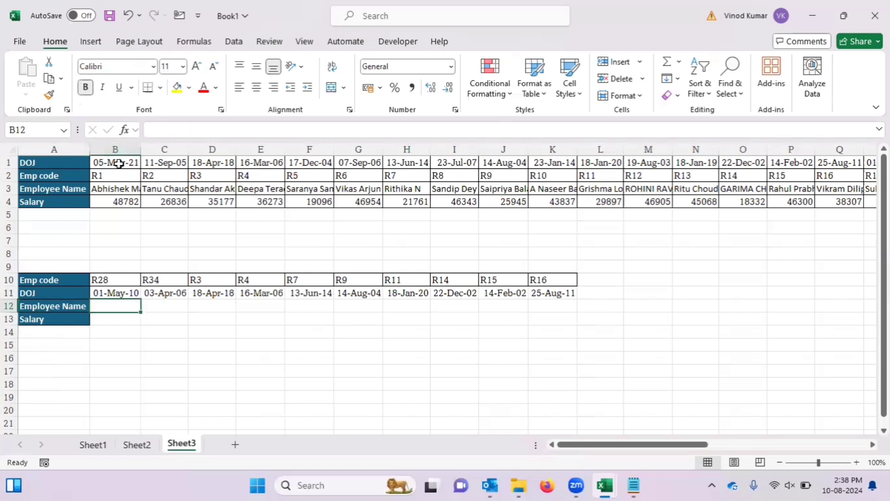
key("Left")
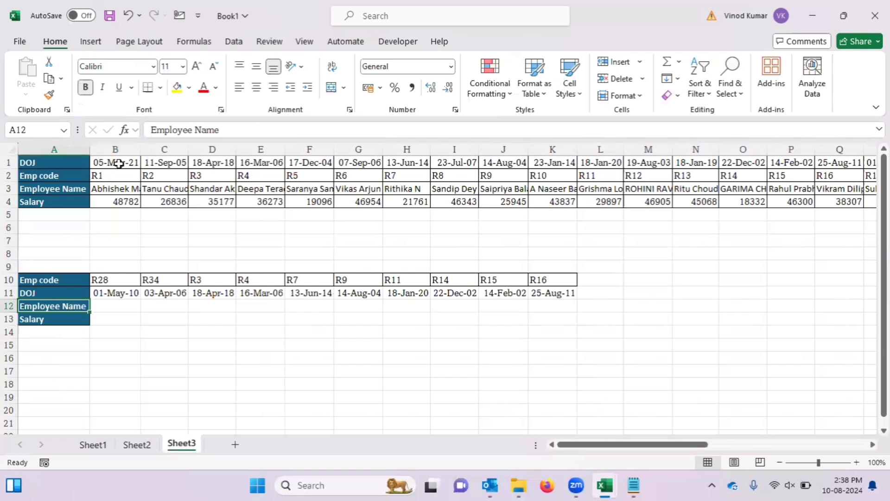
- Compare the lookup grid's row labels with the adjacent Employee Name and Salary labels in A3:A4 of the source table
key("Up")
key("Up")
key("Up")
key("Up")
key("Up")
key("Up")
key("Up")
key("Up")
key("Up")
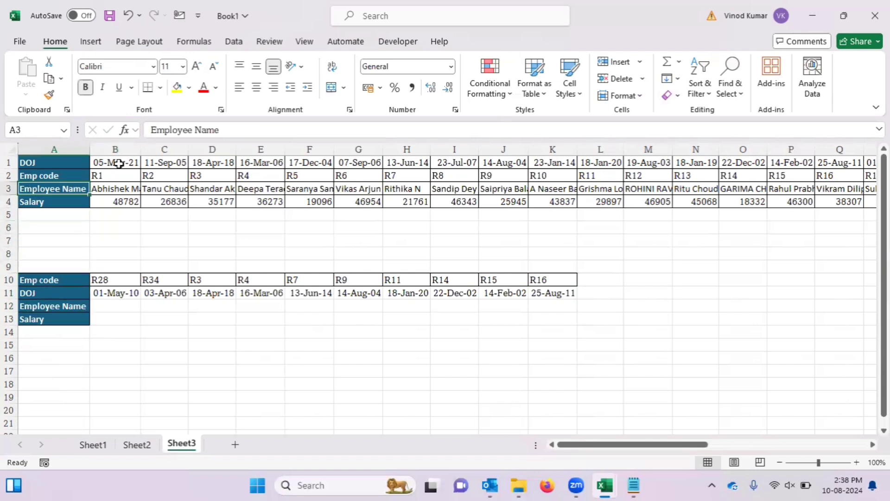
key("shift+Down")
key("Right")
key("Left")
key("shift+Down")
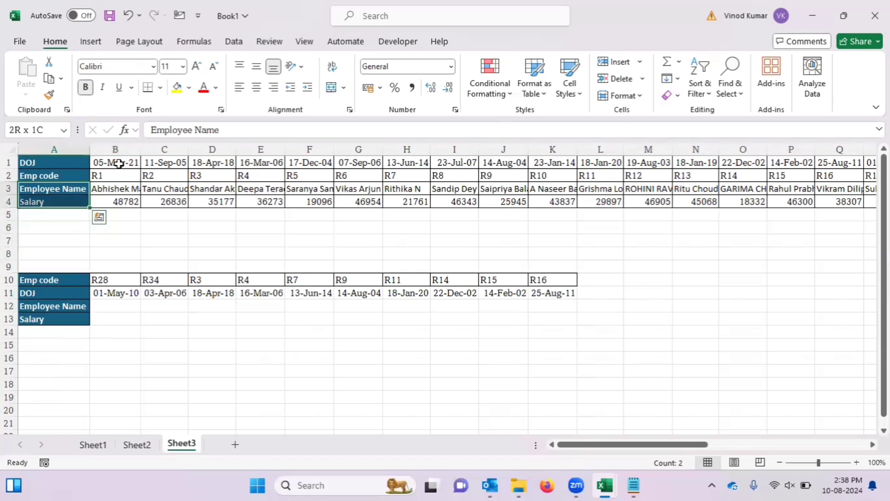
- Start an XLOOKUP formula in B12 with the row-locked employee code reference B$10 as the lookup value
key("Down")
key("Down")
key("Down")
key("Down")
key("Down")
key("Down")
key("Down")
key("Down")
key("Down")
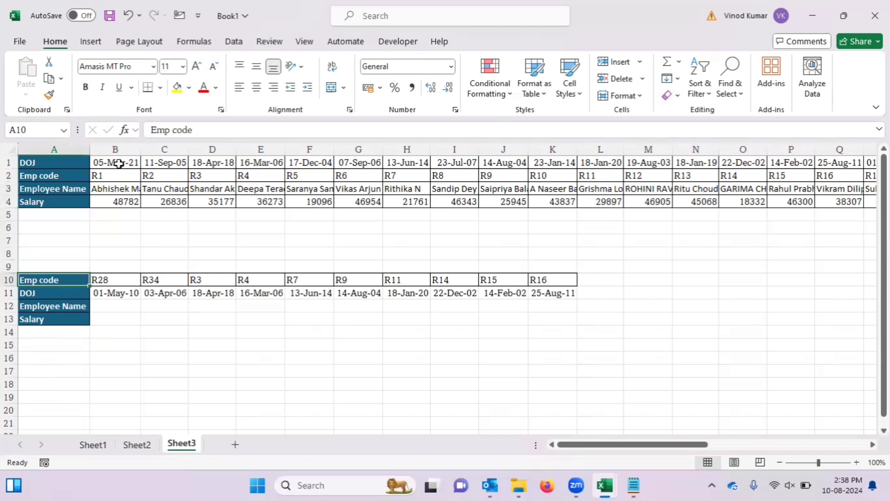
key("Right")
type("=xl")
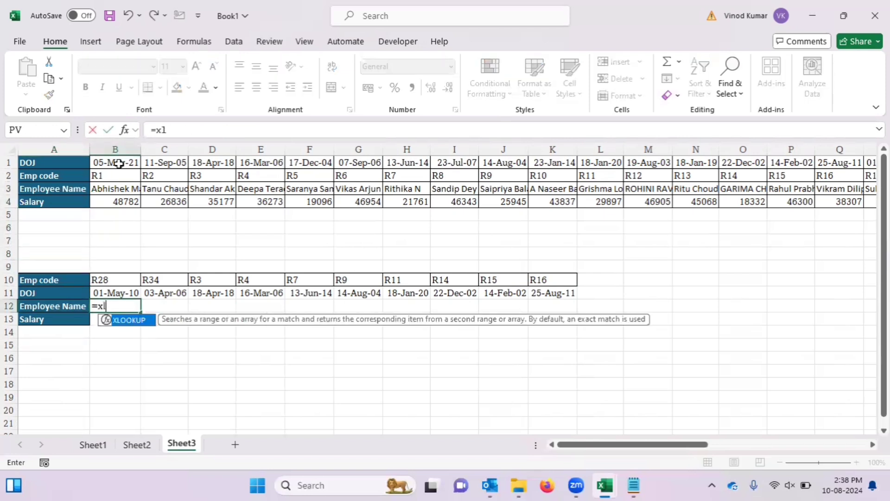
key("Tab")
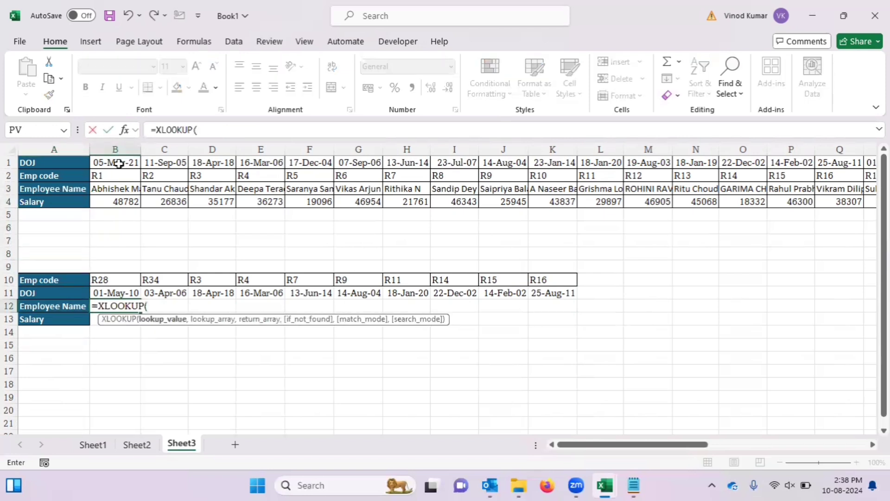
key("Up")
key("Up")
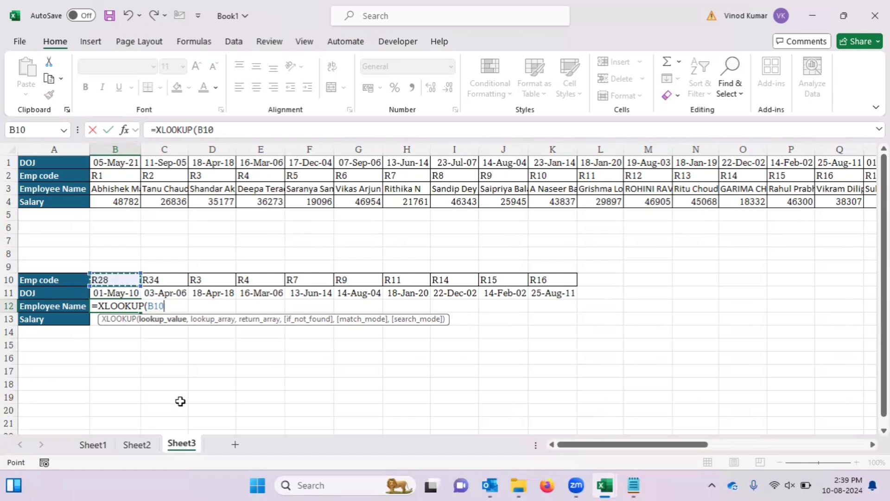
key("F4")
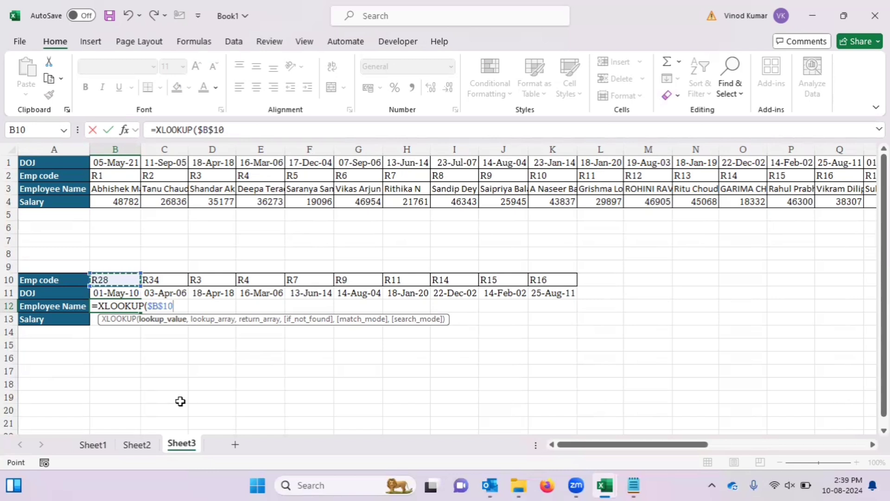
key("F4")
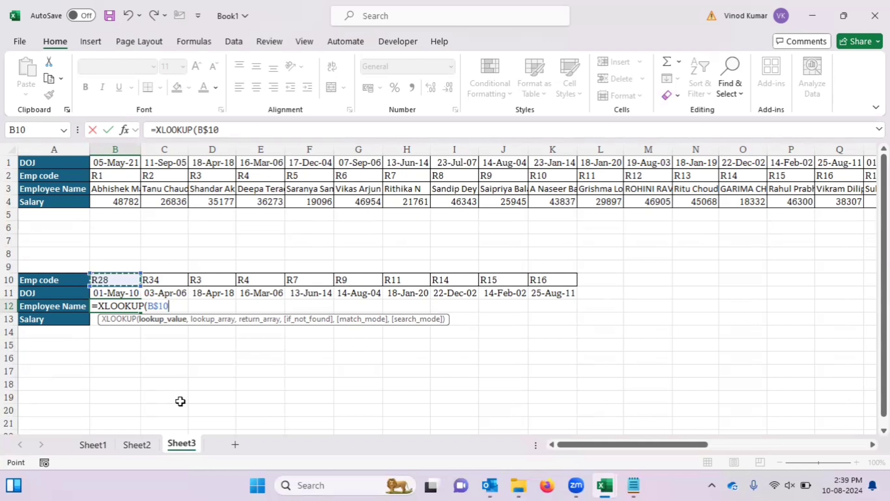
type(",")
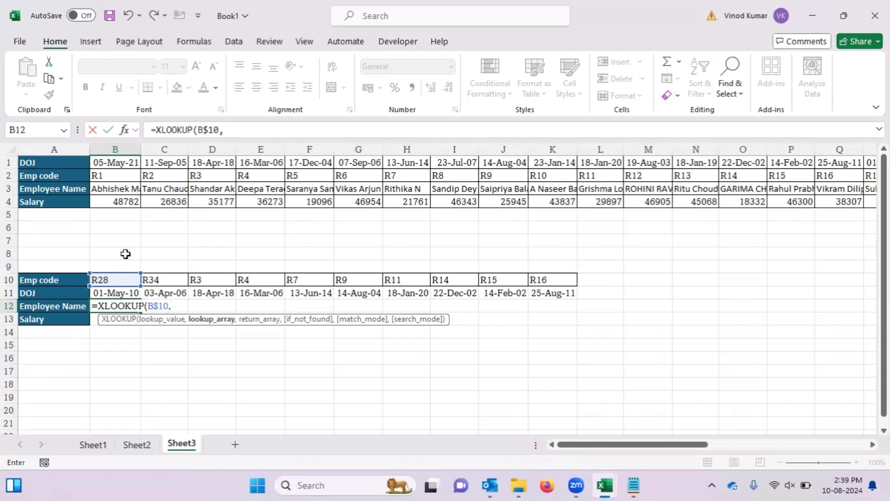
- Set the lookup array to the source table's Emp code row as the absolute range $B$2:$AH$2
left_click(119, 175)
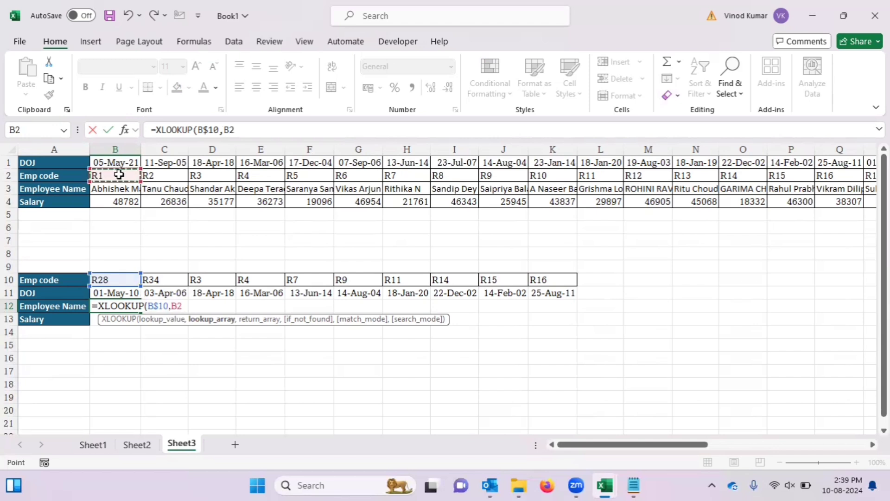
key("ctrl+shift+Right")
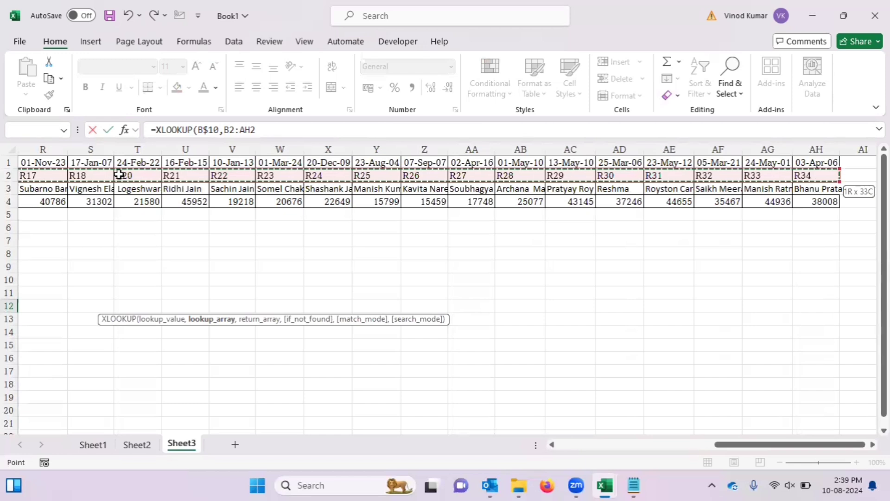
key("F4")
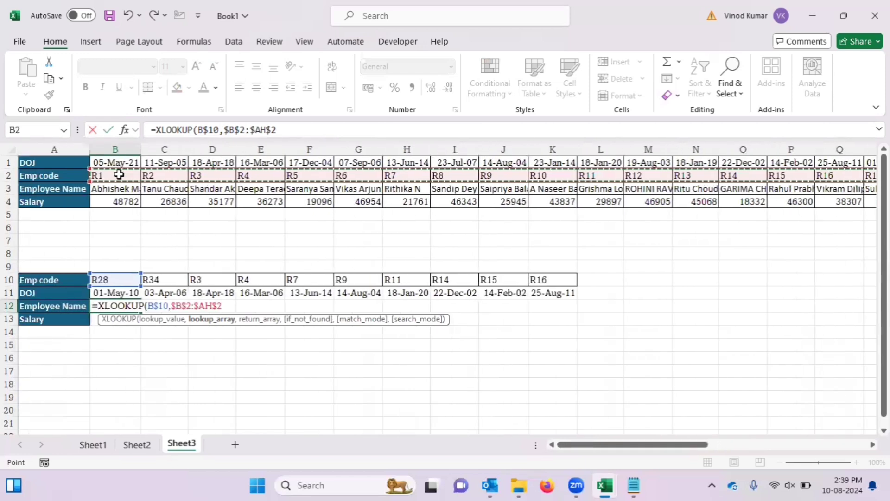
type(",")
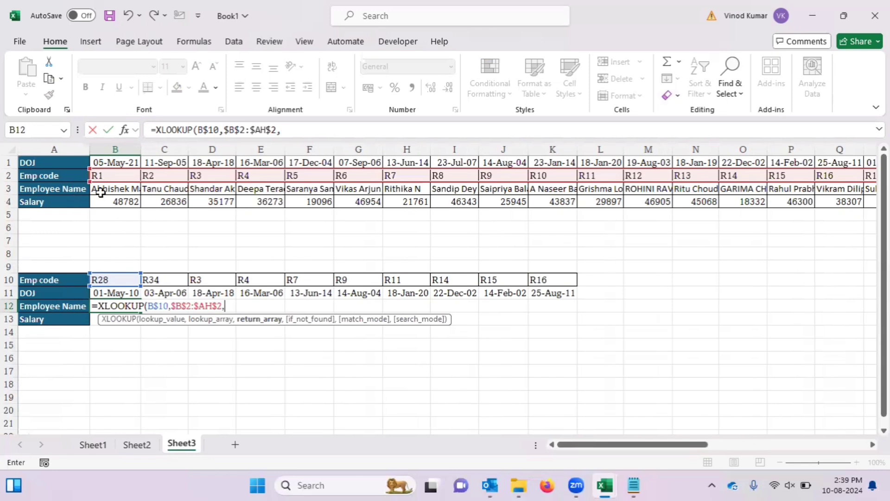
- Set the return array to the Employee Name and Salary rows as $B$3:$AH$4 and complete the formula in B12
left_click(122, 191)
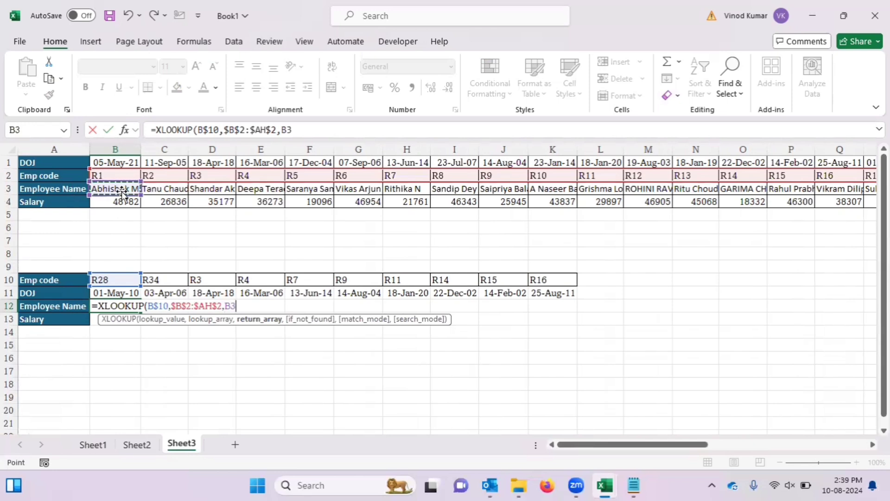
key("shift+Down")
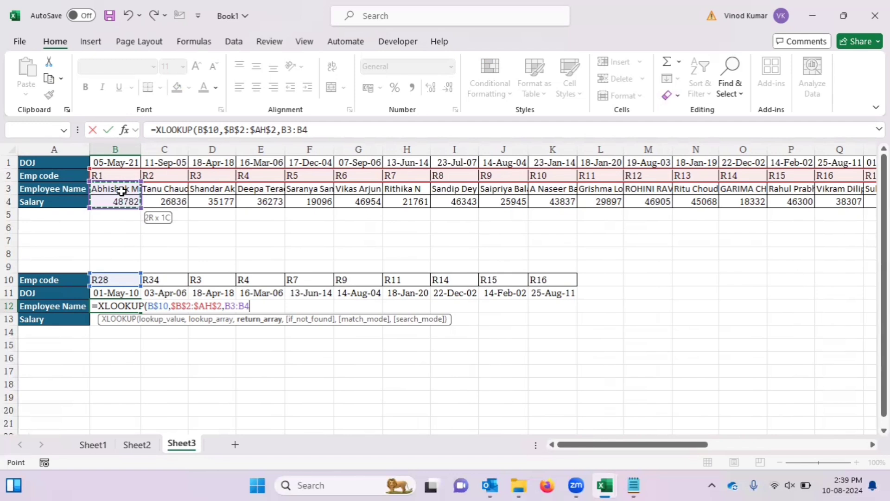
key("ctrl+shift+Right")
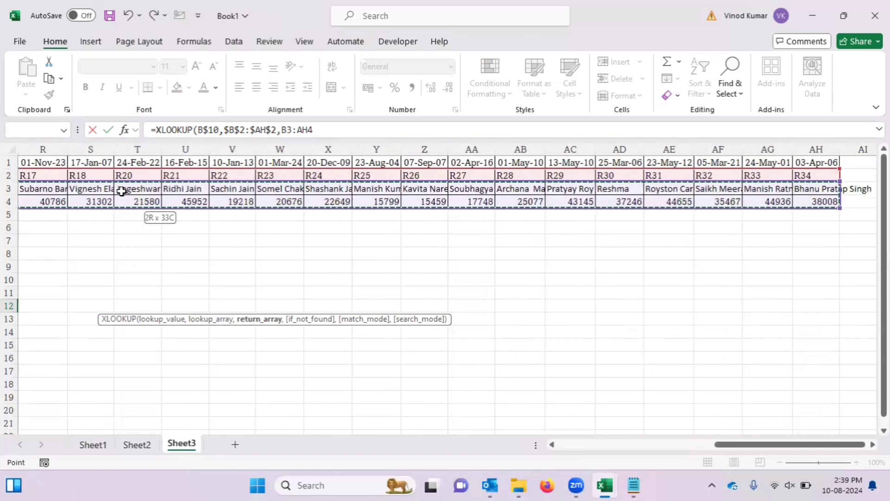
key("F4")
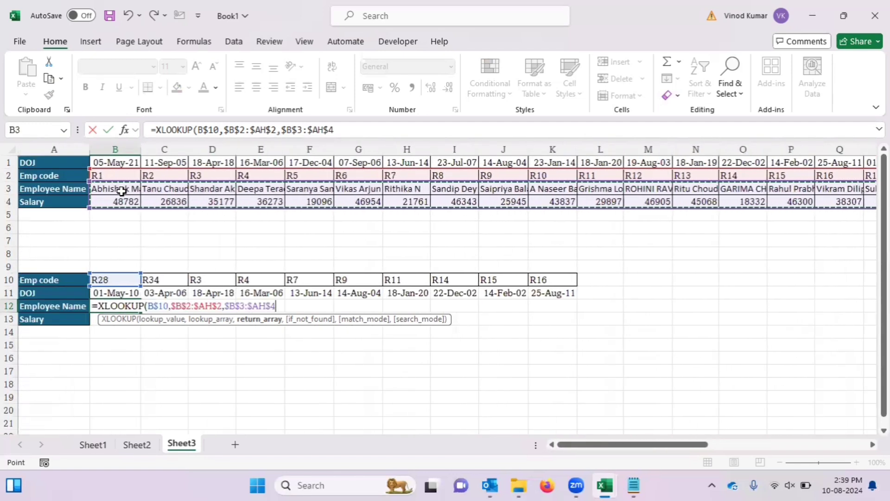
type(")")
key("Return")
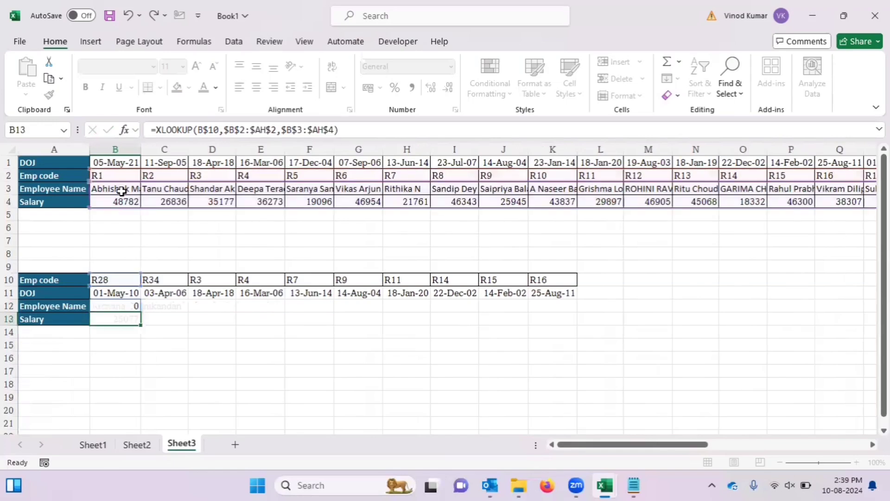
- Fill the name and salary XLOOKUP from B12:B13 right through column K
key("Up")
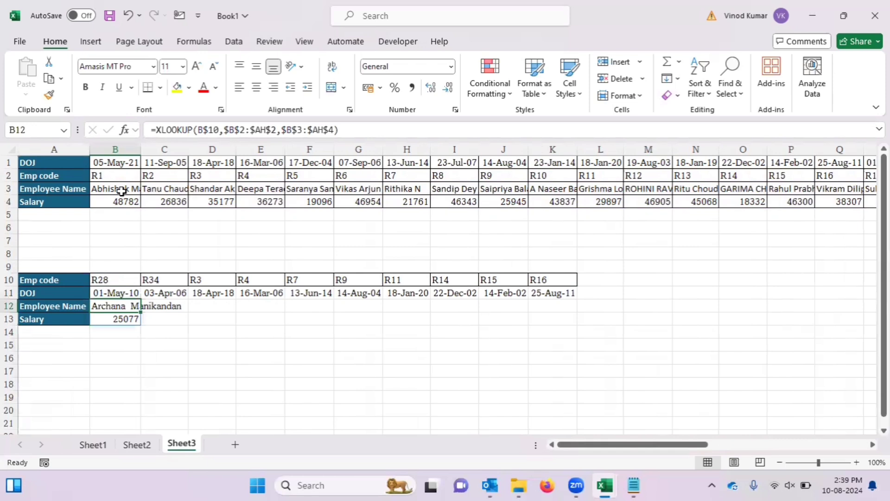
key("shift+Down")
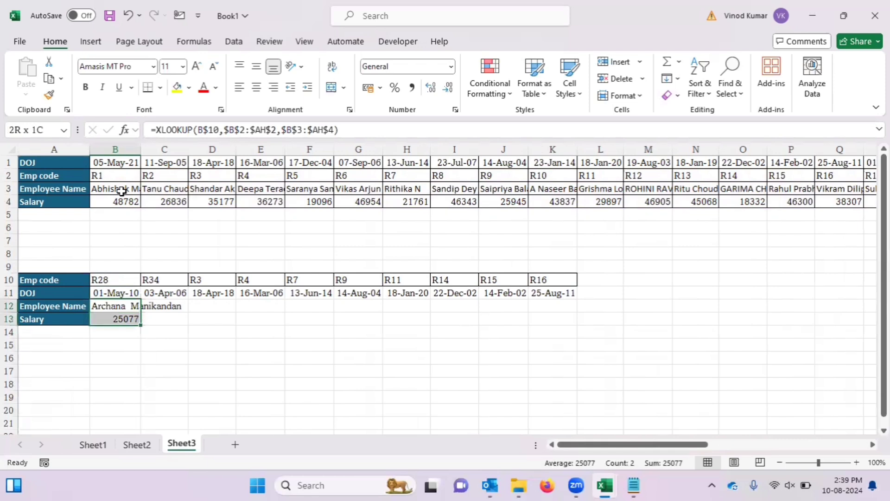
key("shift+Right")
key("shift+Right")
key("shift+Right")
key("shift+Right")
key("shift+Right")
key("shift+Right")
key("shift+Right")
key("shift+Right")
key("shift+Right")
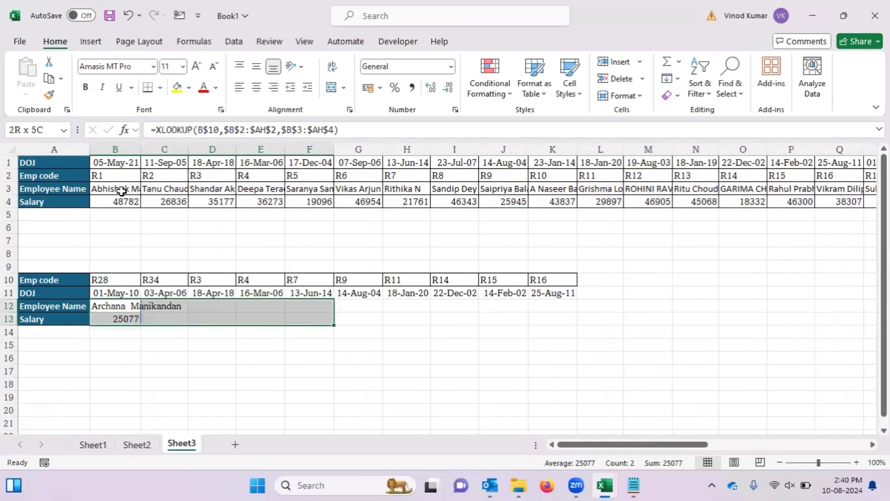
key("ctrl+r")
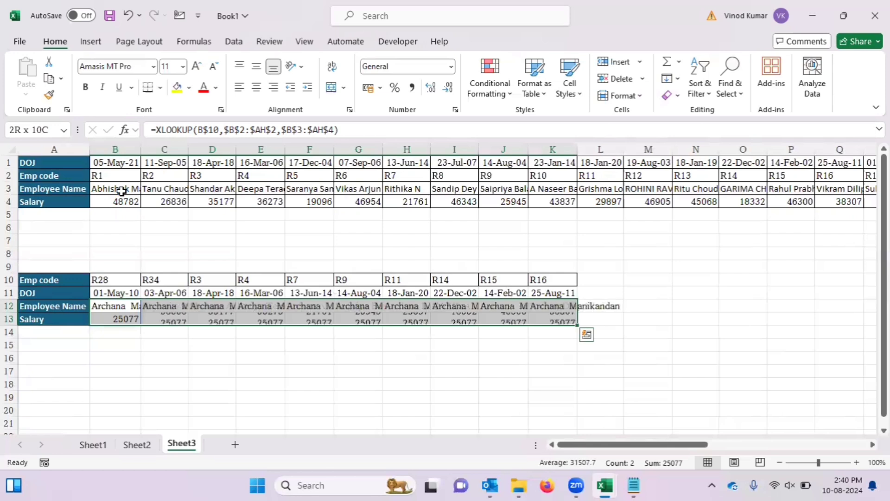
- Review the name and salary formula in B12 against the DOJ formula in B11
key("Right")
key("Right")
key("Left")
key("Left")
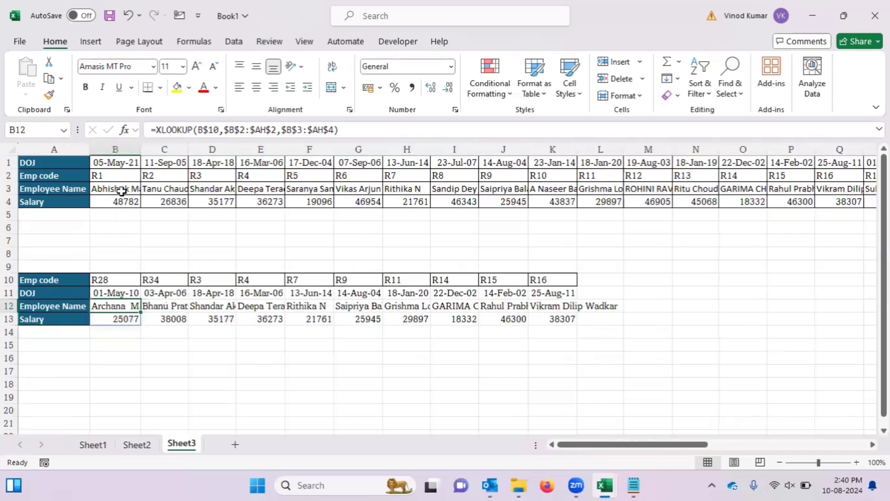
key("Up")
key("Up")
key("Down")
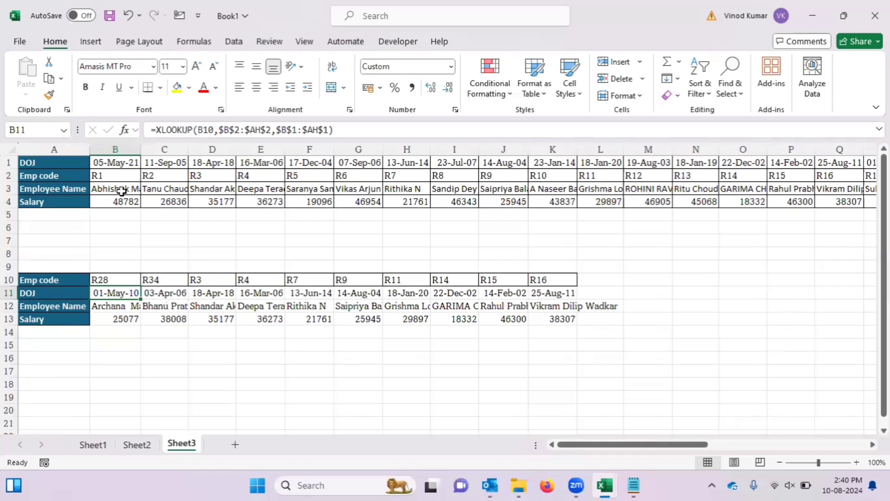
key("Down")
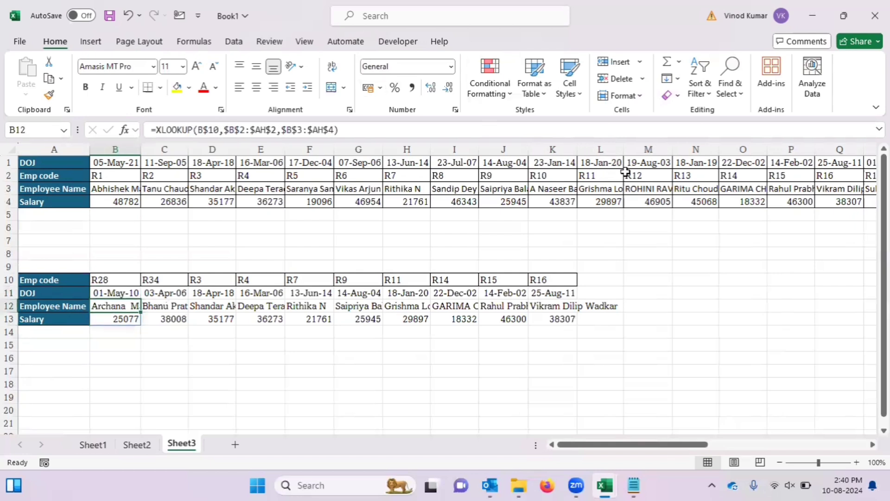
- Find employee code R28 in the Emp code row of the source table
left_click(643, 177)
key("Right")
key("Right")
key("Right")
key("Right")
key("Right")
key("Right")
key("Right")
key("Right")
key("Right")
key("Right")
key("Right")
key("Right")
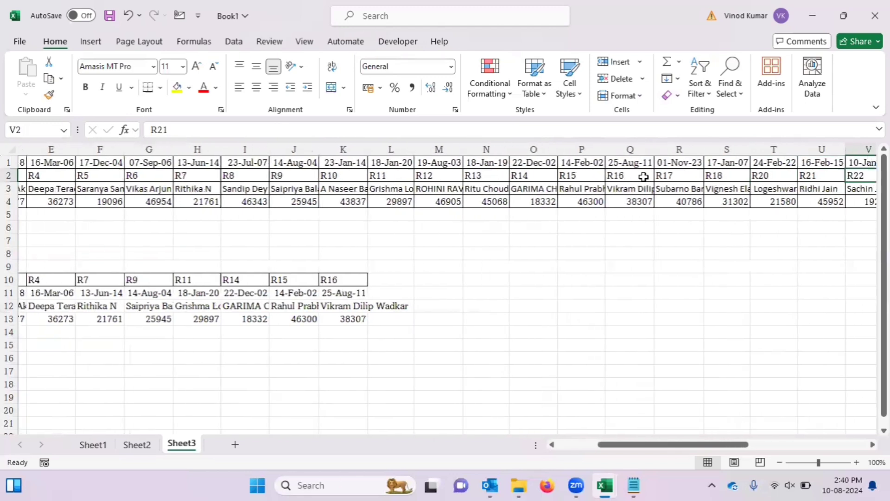
key("Right")
key("Right")
key("Right")
key("Right")
key("Right")
key("Left")
key("Left")
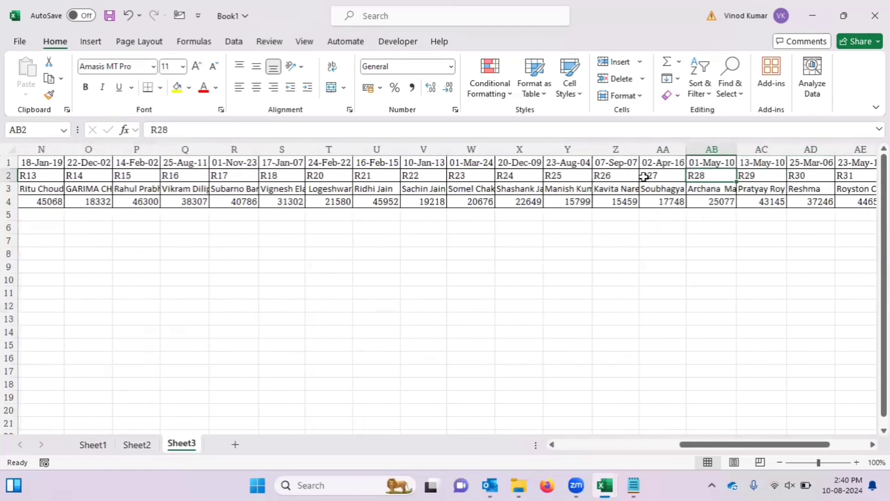
- Check R28's employee name, DOJ and salary in the source table, and head back toward the lookup grid
key("Down")
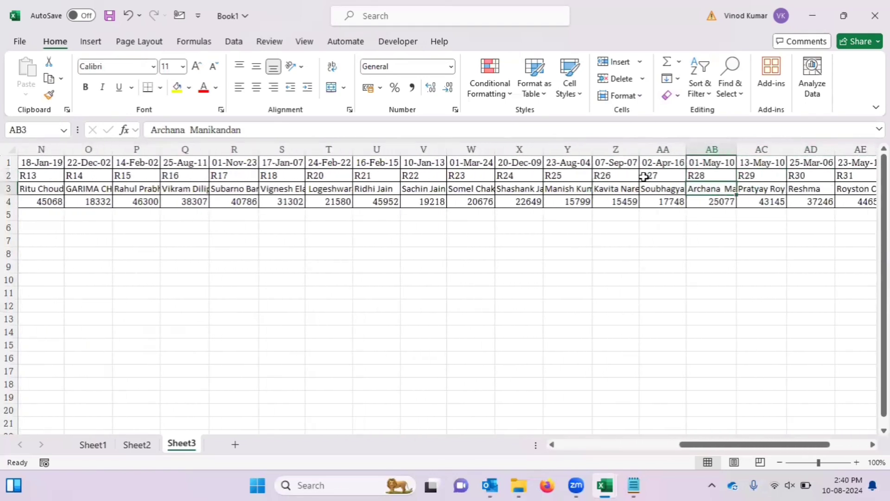
key("Up")
key("Up")
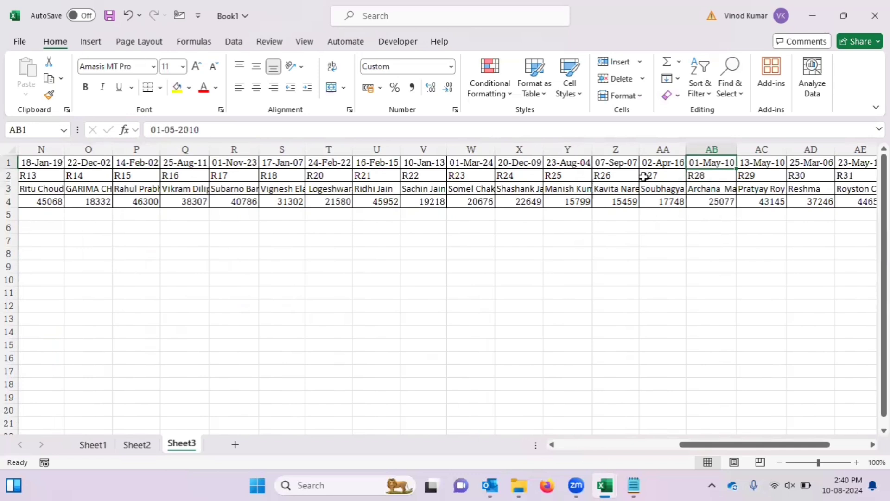
key("Down")
key("Down")
key("Down")
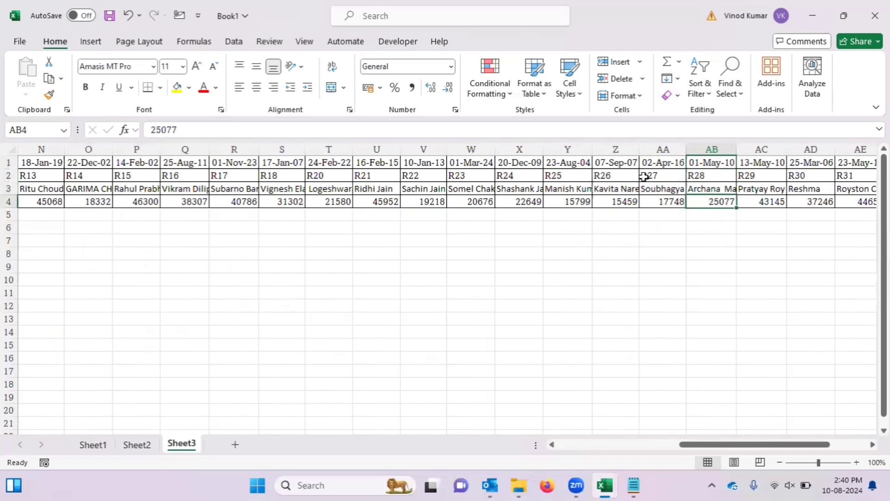
key("Down")
key("Left")
key("Left")
key("Left")
key("Left")
key("Left")
key("Left")
key("Left")
key("Left")
key("Left")
key("Left")
key("Left")
key("Left")
key("Left")
key("Left")
key("Left")
key("Left")
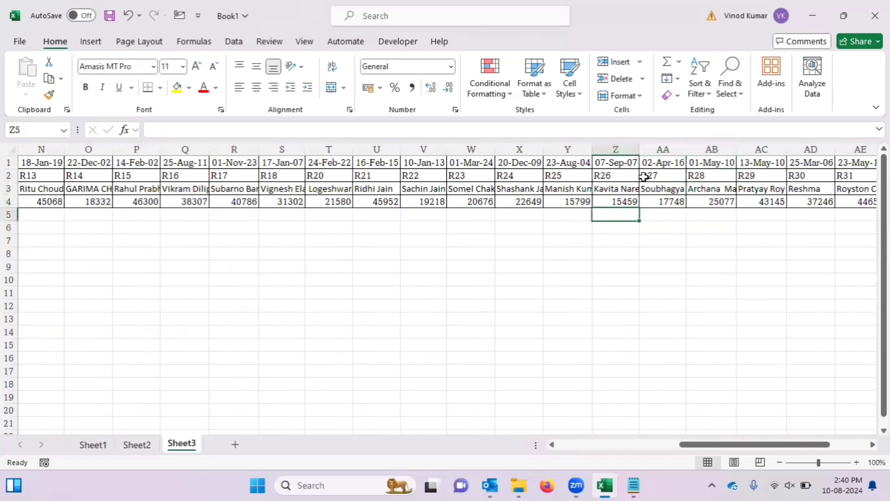
- Return to the lookup grid and check the salary retrieved for R28 in B13 against the source table
key("Home")
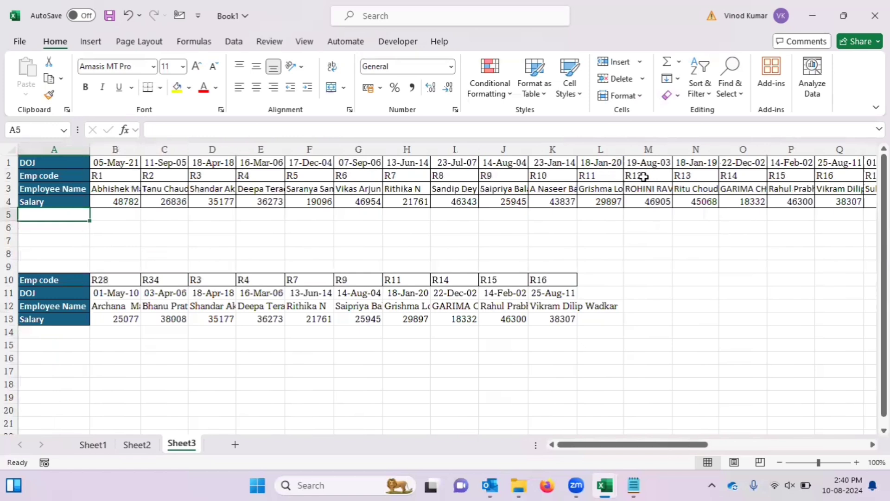
left_click(119, 320)
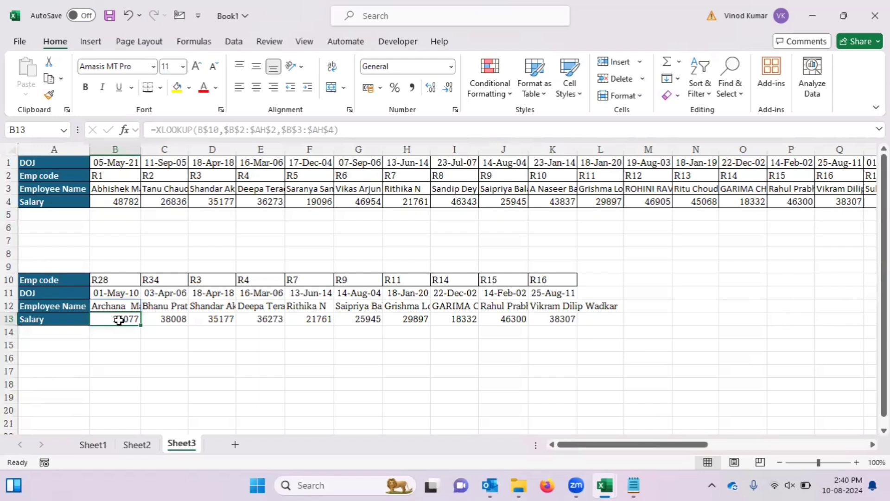
left_click(257, 361)
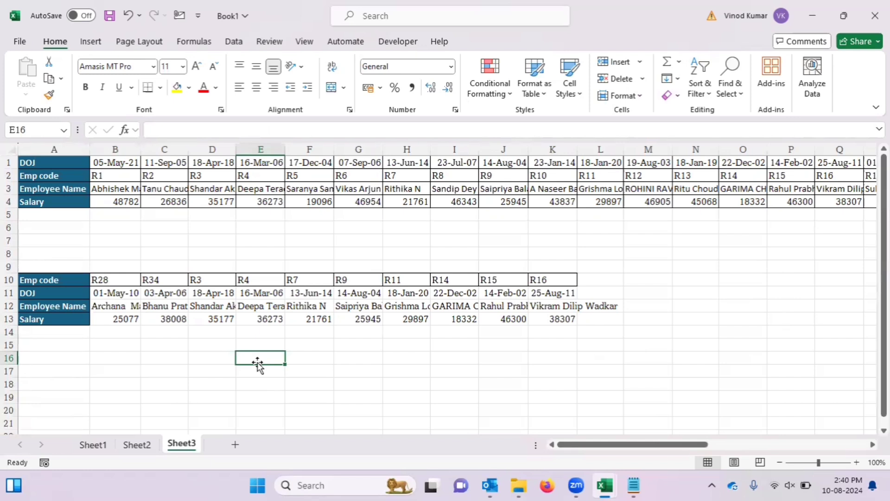
- Switch to Sheet2 to revisit the employee code and DOJ lookup table
left_click(298, 256)
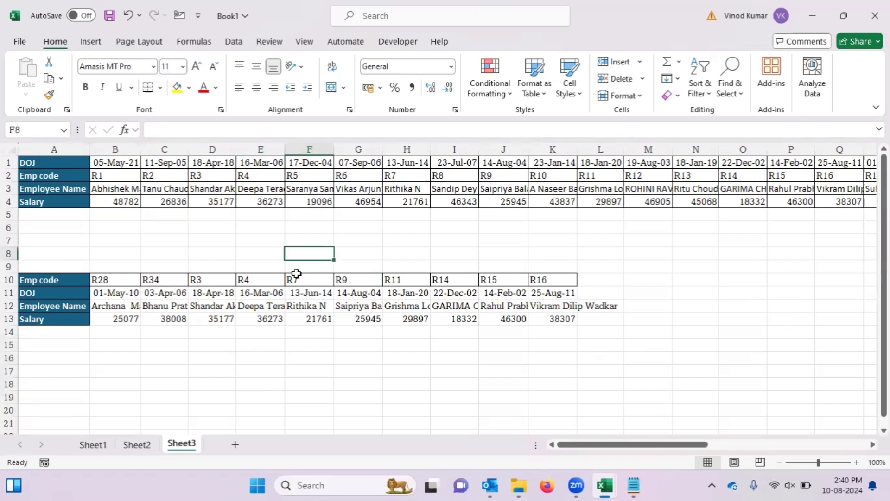
key("Left")
left_click(266, 240)
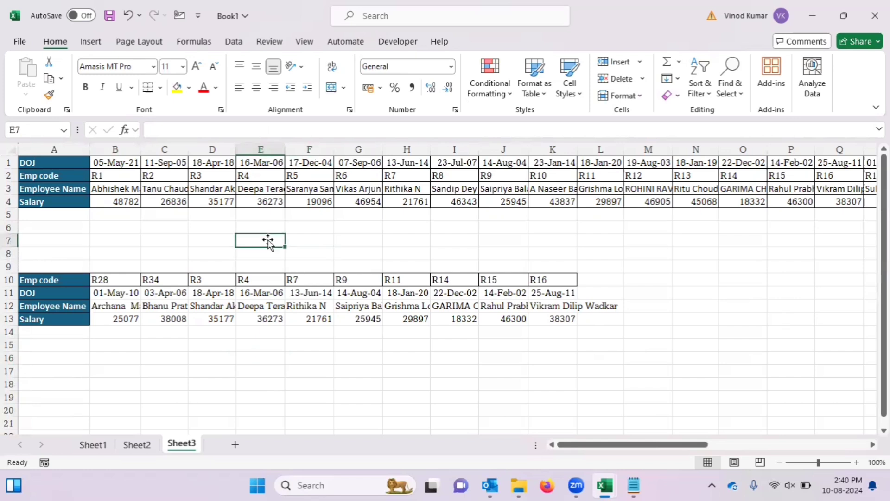
left_click(135, 444)
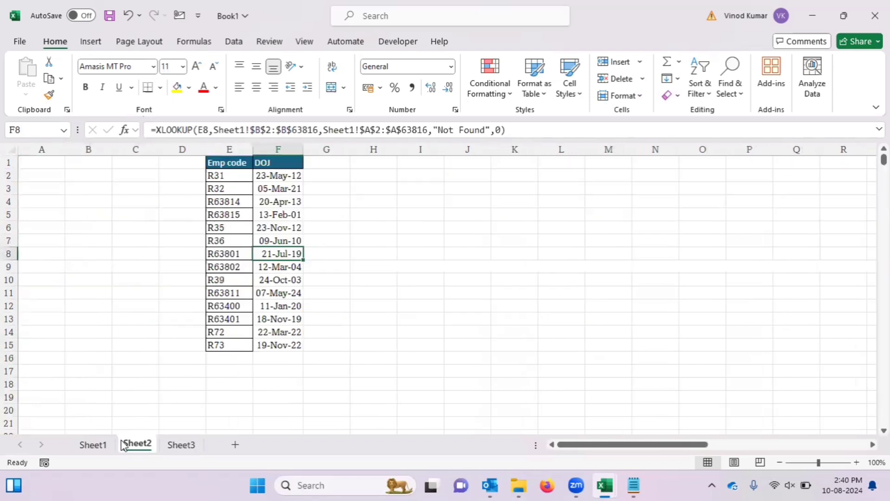